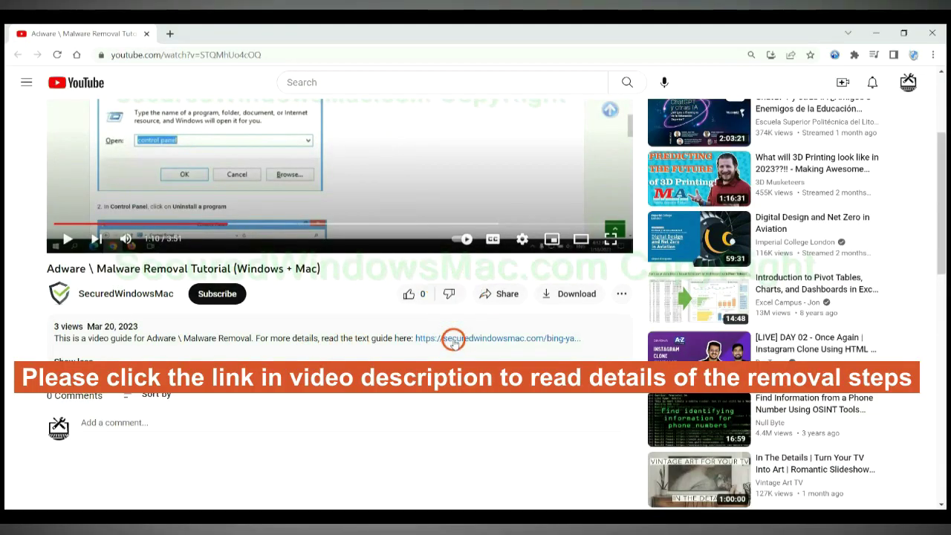
Open the SecuredWindowsMac Bing/Yahoo redirect removal guide from the YouTube description link.
{"action": "left_click", "coordinate": [453, 339]}
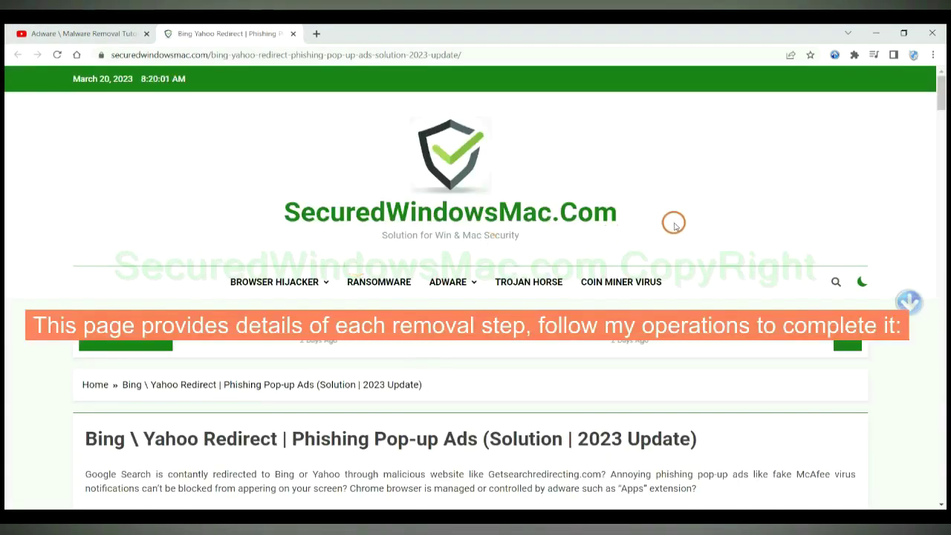
Scroll to the 'Instant Automatic Removal' heading with SpyHunter downloads, briefly highlighting it.
{"action": "scroll", "coordinate": [674, 223], "scroll_direction": "down", "scroll_amount": 15}
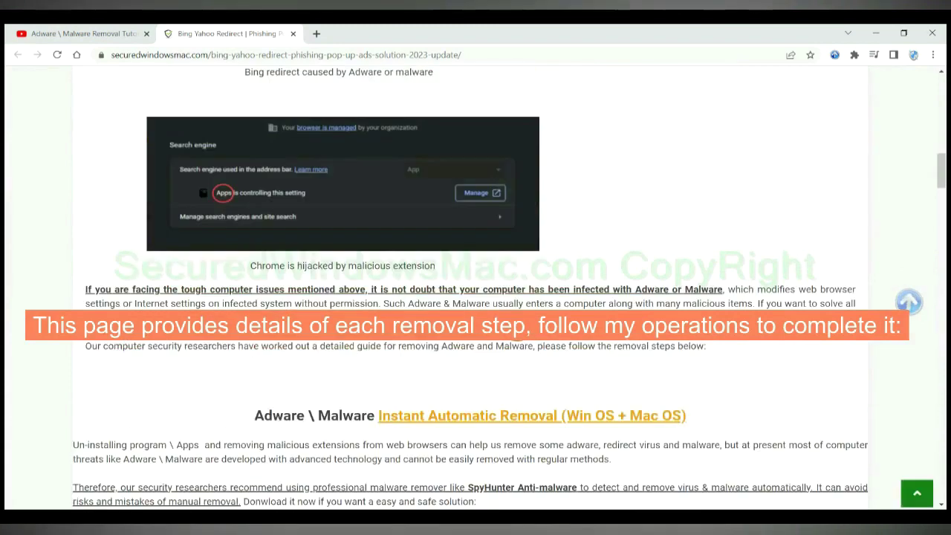
{"action": "scroll", "coordinate": [516, 327], "scroll_direction": "down", "scroll_amount": 2}
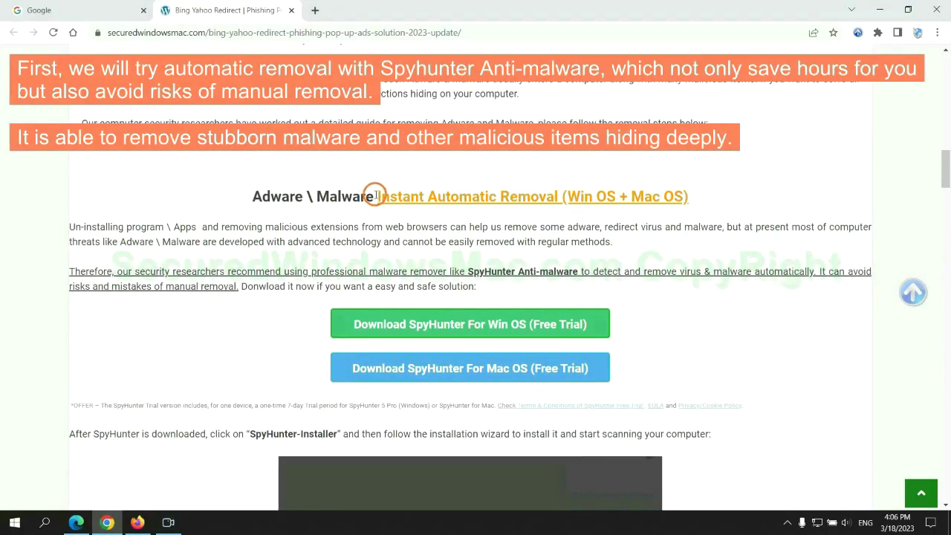
{"action": "left_click_drag", "start_coordinate": [376, 195], "coordinate": [559, 196]}
{"action": "left_click", "coordinate": [473, 163]}
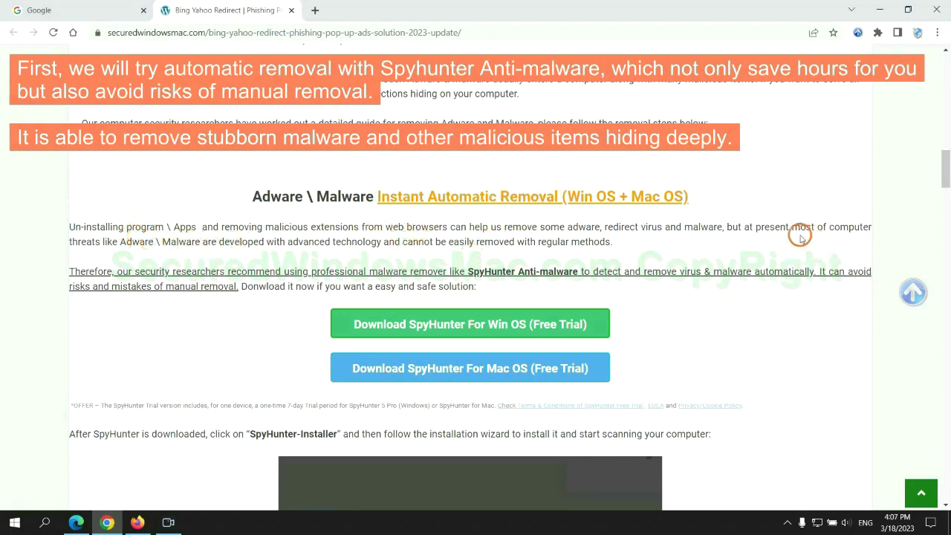
{"action": "scroll", "coordinate": [474, 263], "scroll_direction": "down", "scroll_amount": 1}
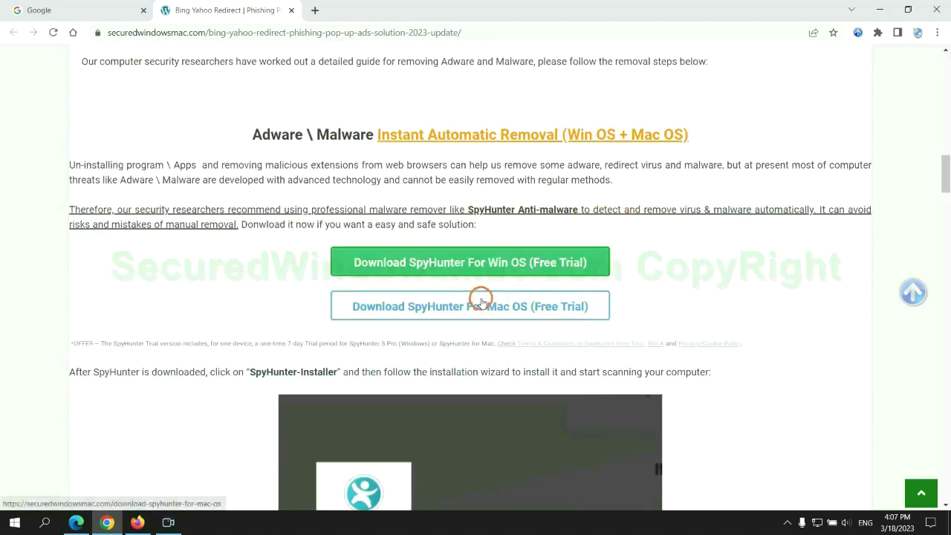
Download and keep the SpyHunter for Win OS installer, run it, and accept the EULA.
{"action": "scroll", "coordinate": [481, 301], "scroll_direction": "down", "scroll_amount": 2}
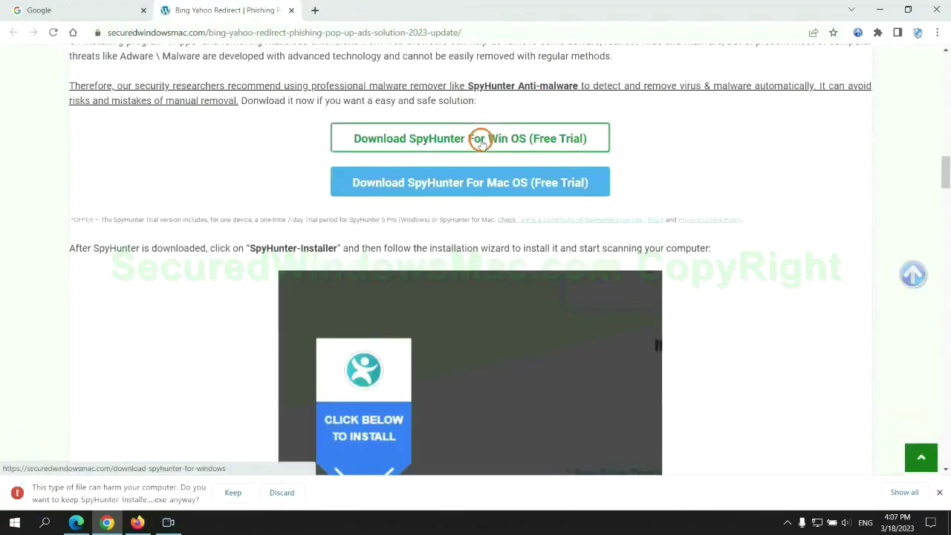
{"action": "left_click", "coordinate": [232, 493]}
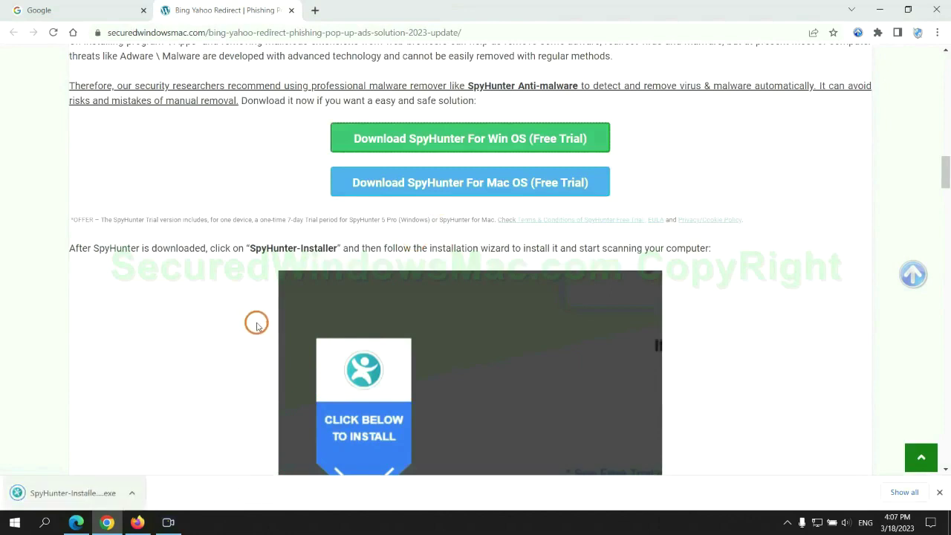
{"action": "left_click", "coordinate": [92, 494]}
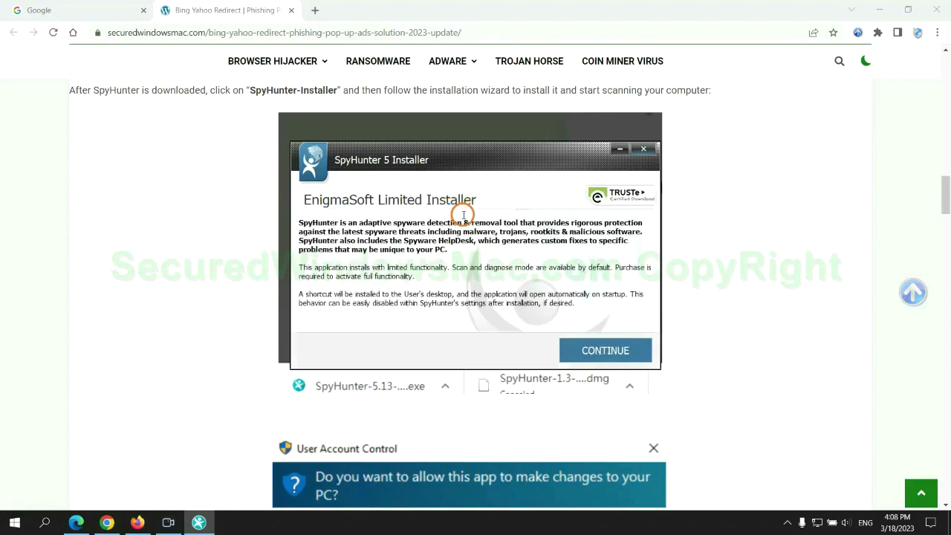
{"action": "left_click", "coordinate": [626, 349]}
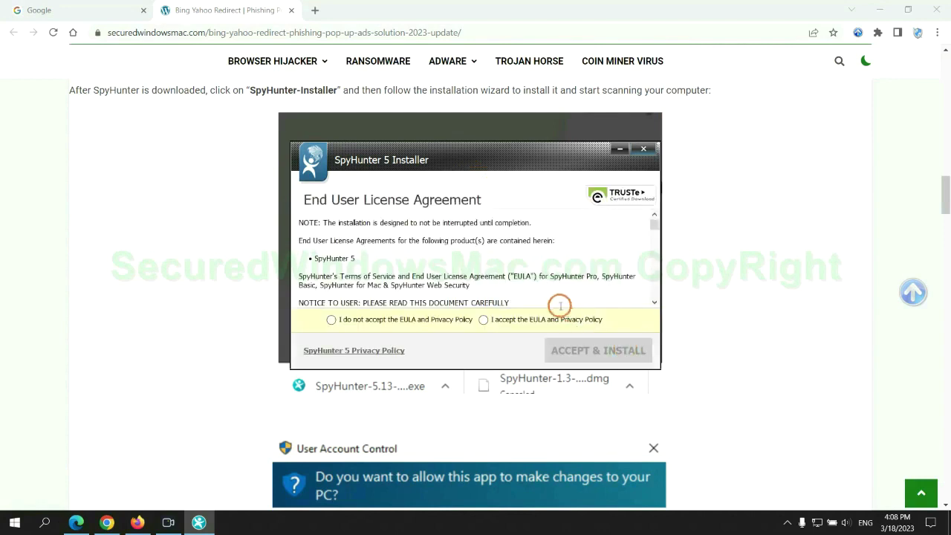
{"action": "left_click", "coordinate": [482, 319]}
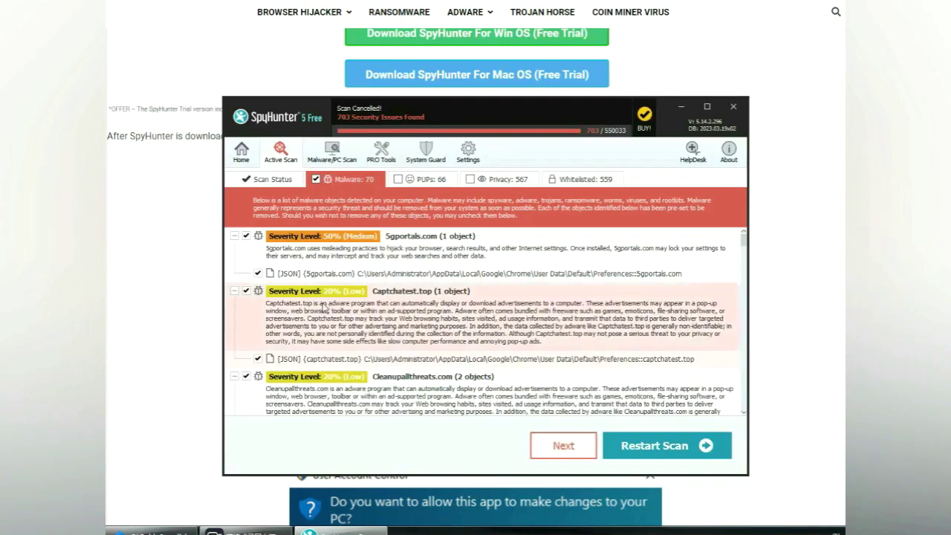
Continue from the 703-issue scan results and choose the 'FREE Trial (7-Days)' registration.
{"action": "left_click", "coordinate": [582, 449]}
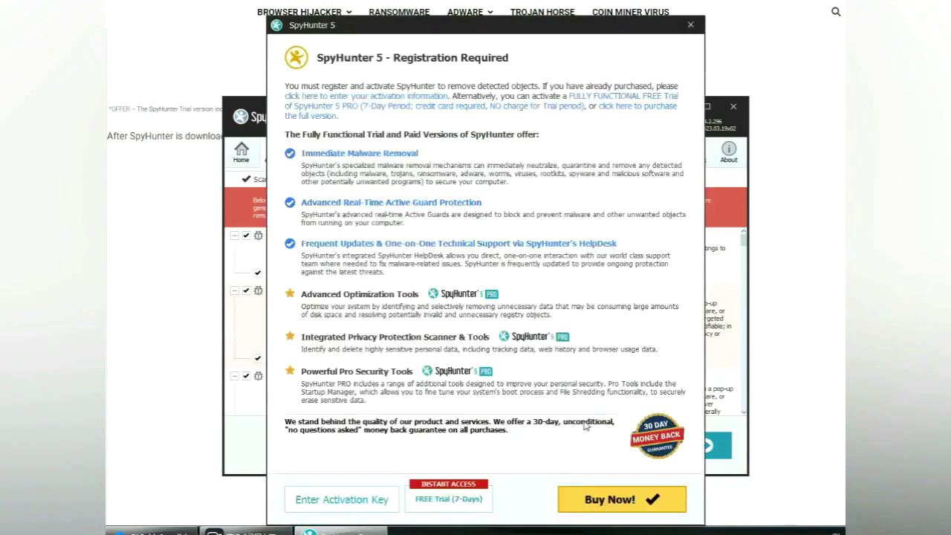
{"action": "left_click", "coordinate": [451, 502]}
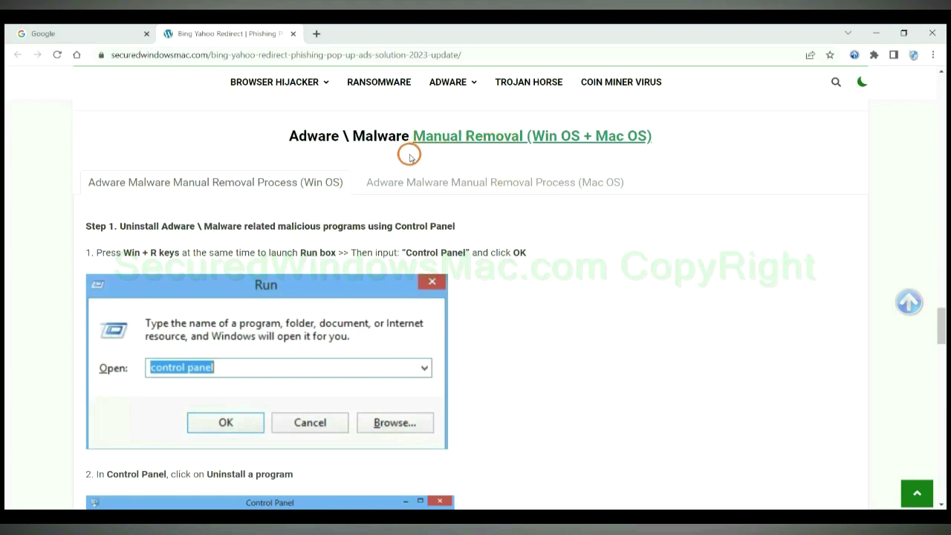
{"action": "left_click_drag", "start_coordinate": [537, 138], "coordinate": [581, 139]}
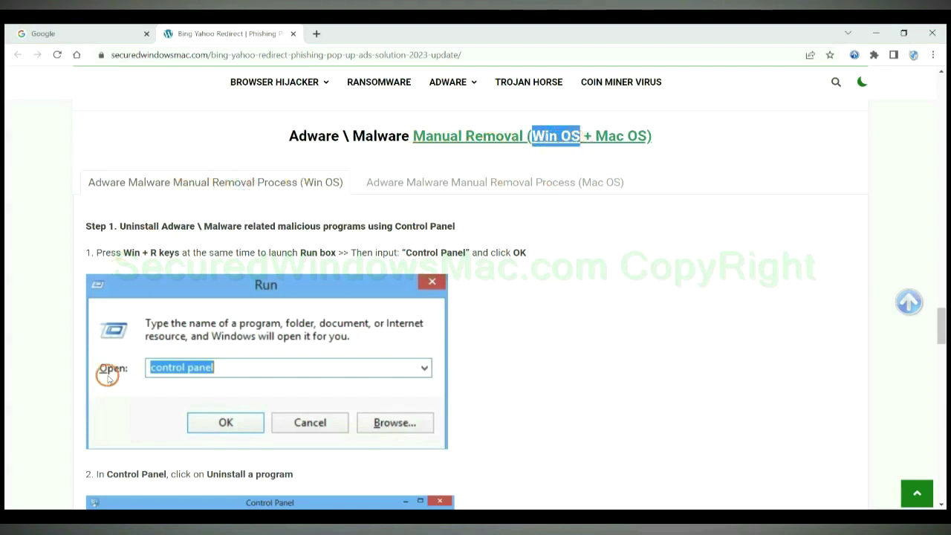
{"action": "left_click_drag", "start_coordinate": [594, 136], "coordinate": [645, 137]}
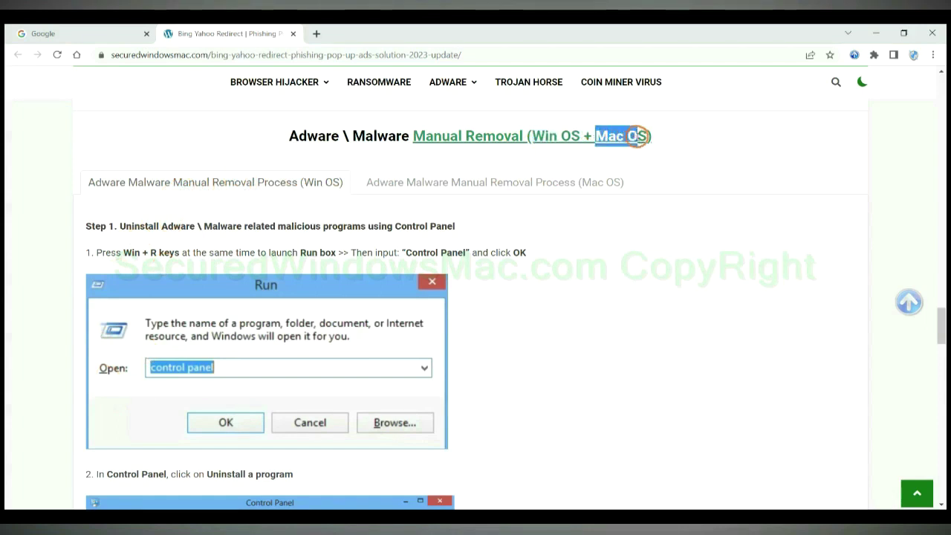
{"action": "left_click", "coordinate": [483, 183]}
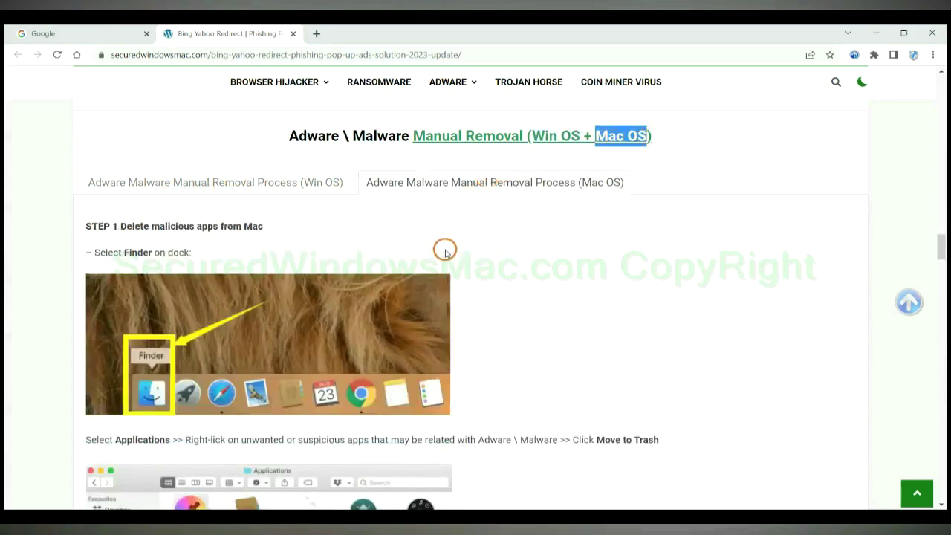
{"action": "scroll", "coordinate": [445, 250], "scroll_direction": "down", "scroll_amount": 1}
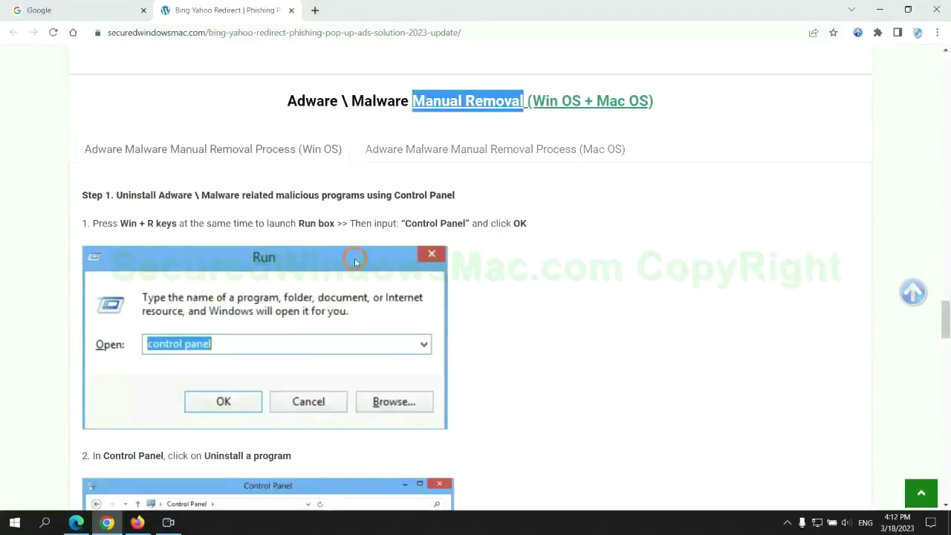
{"action": "scroll", "coordinate": [354, 260], "scroll_direction": "up", "scroll_amount": 1}
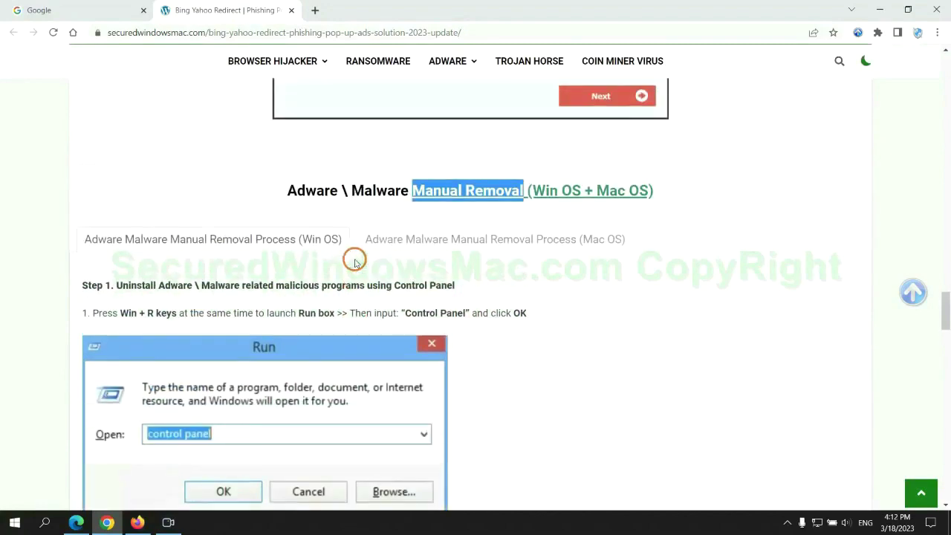
{"action": "scroll", "coordinate": [299, 246], "scroll_direction": "down", "scroll_amount": 2}
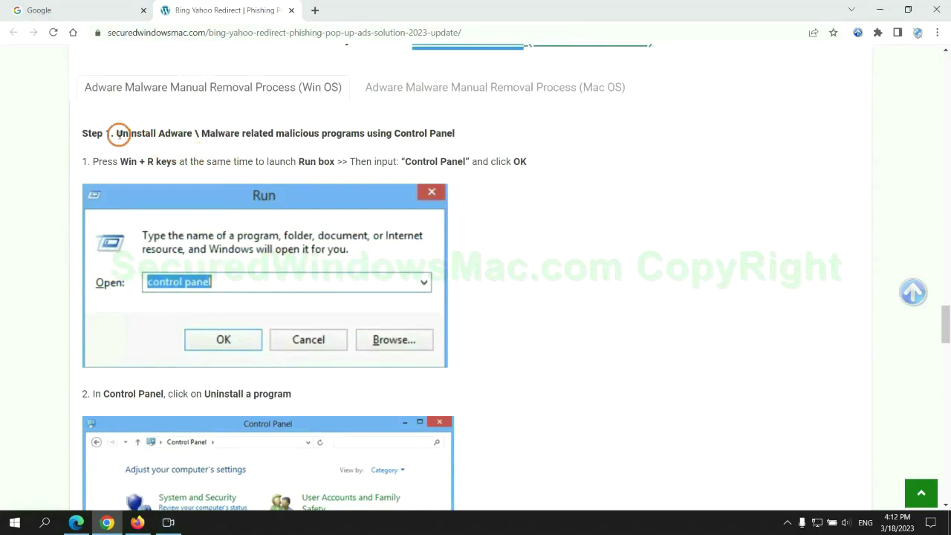
{"action": "left_click_drag", "start_coordinate": [117, 134], "coordinate": [365, 133]}
{"action": "left_click", "coordinate": [633, 194]}
{"action": "scroll", "coordinate": [592, 196], "scroll_direction": "down", "scroll_amount": 2}
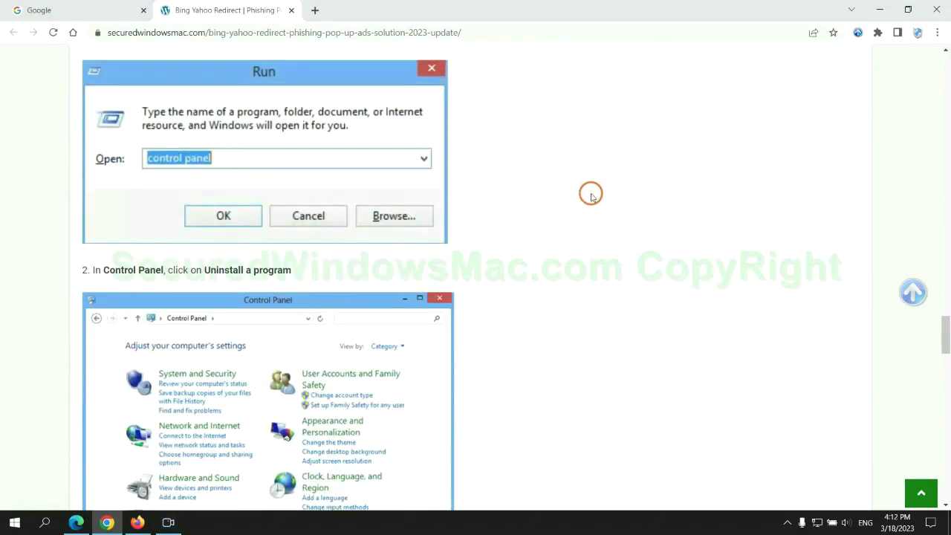
Launch Control Panel via Run, check Lantern's Uninstall/Change option in Programs and Features, then close it.
{"action": "key", "text": "super+r"}
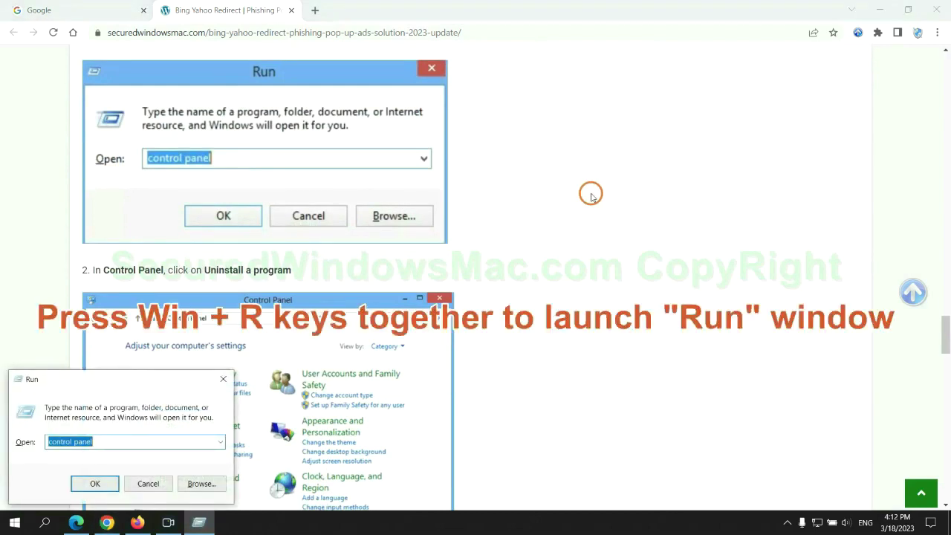
{"action": "type", "text": "control"}
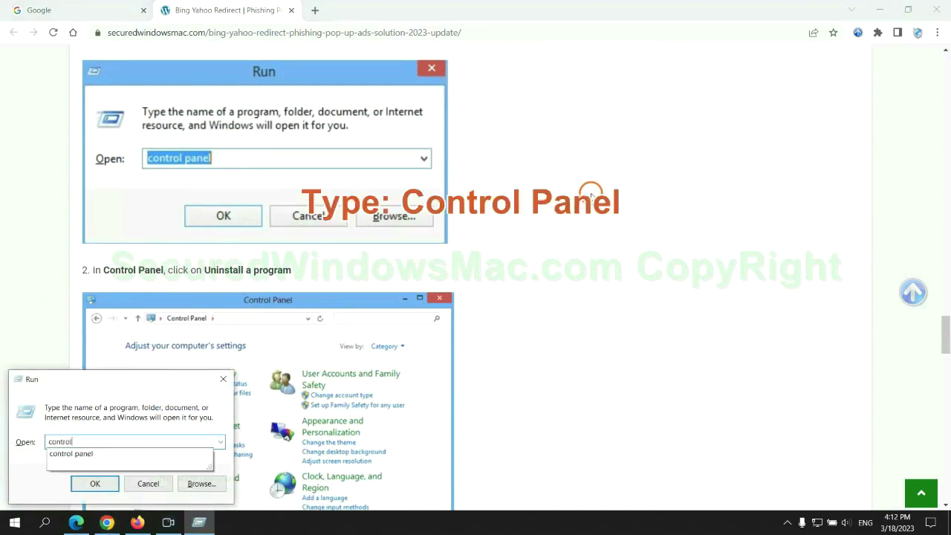
{"action": "type", "text": " panel"}
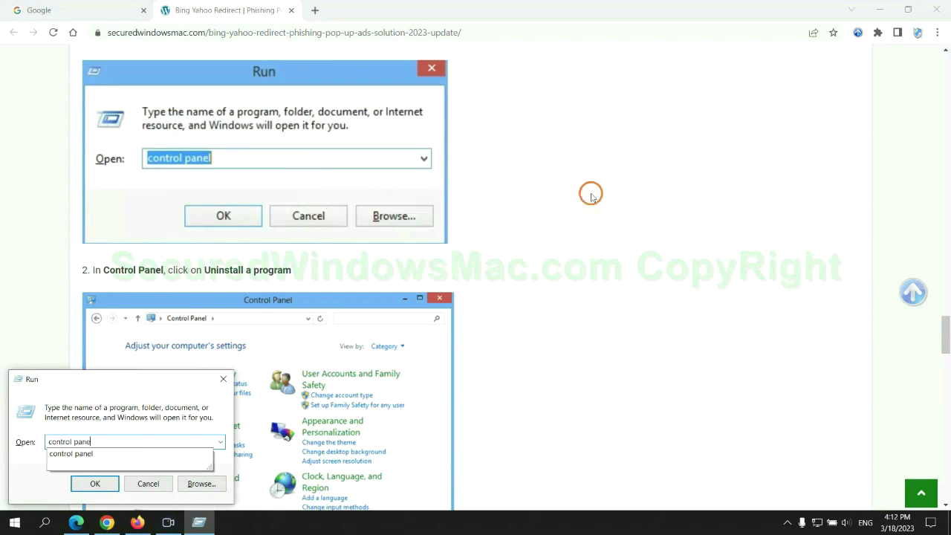
{"action": "key", "text": "Return"}
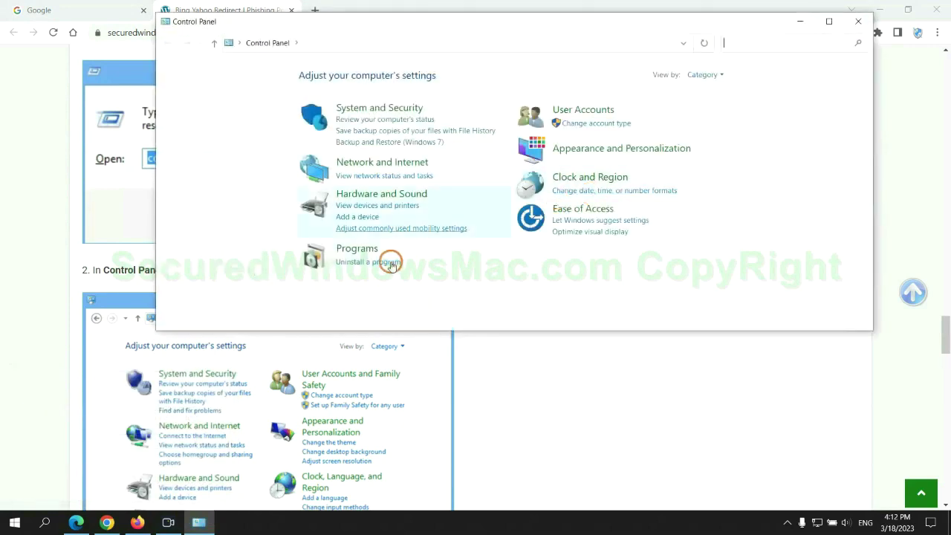
{"action": "left_click", "coordinate": [378, 261]}
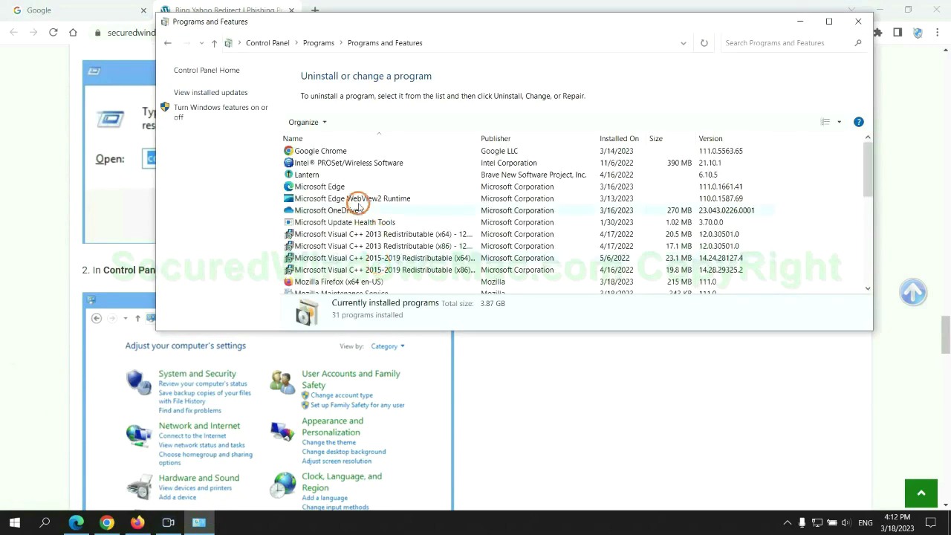
{"action": "right_click", "coordinate": [321, 176]}
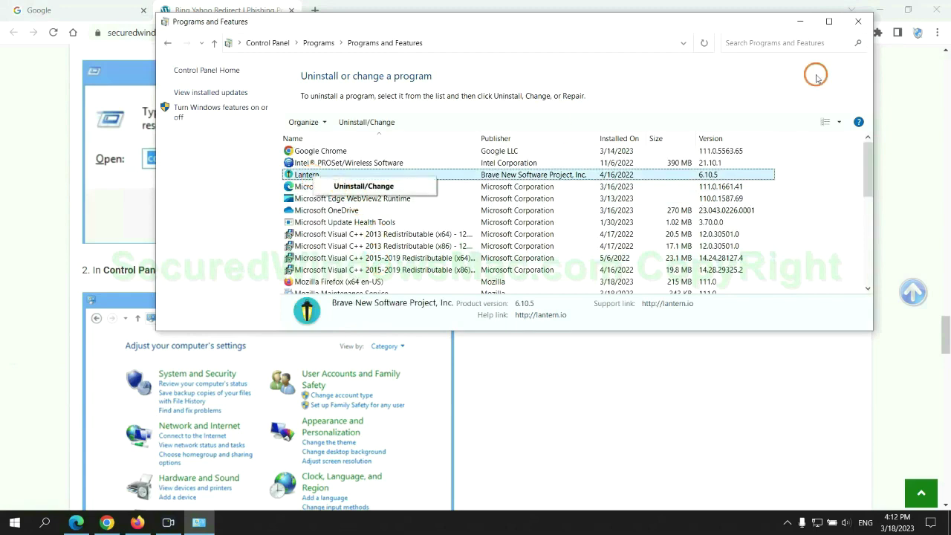
{"action": "left_click", "coordinate": [858, 22]}
{"action": "scroll", "coordinate": [280, 318], "scroll_direction": "down", "scroll_amount": 6}
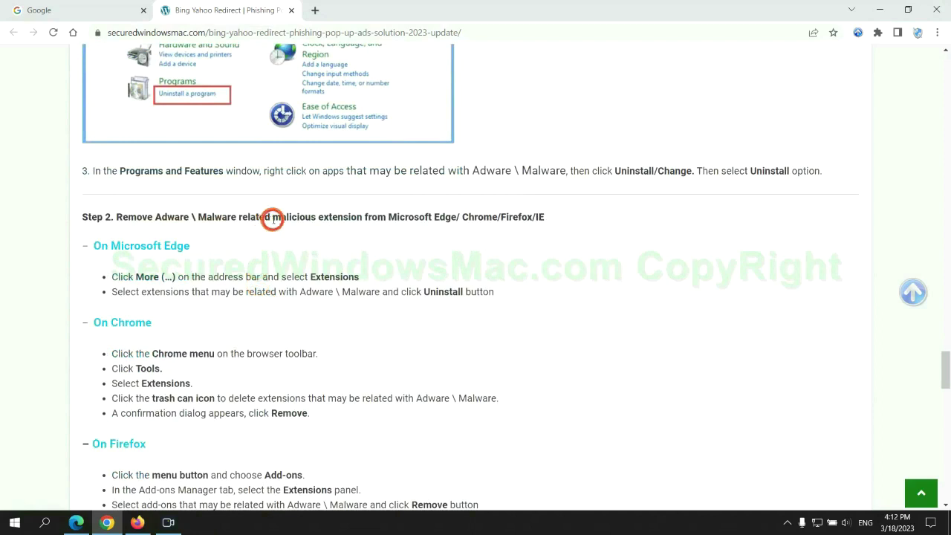
In Edge, remove the McAfee WebAdvisor extension and close the Extensions tab.
{"action": "left_click_drag", "start_coordinate": [272, 217], "coordinate": [364, 218]}
{"action": "left_click", "coordinate": [374, 240]}
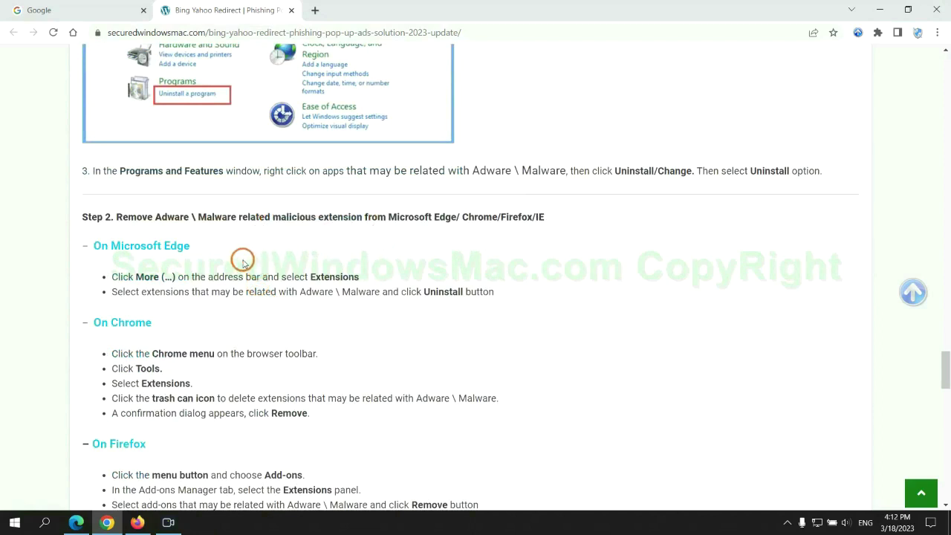
{"action": "left_click", "coordinate": [80, 516]}
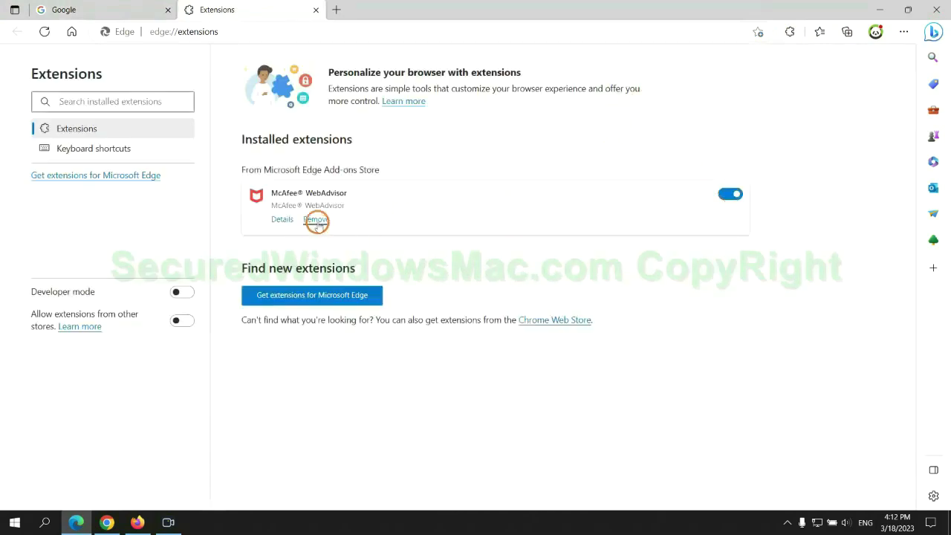
{"action": "left_click", "coordinate": [316, 221]}
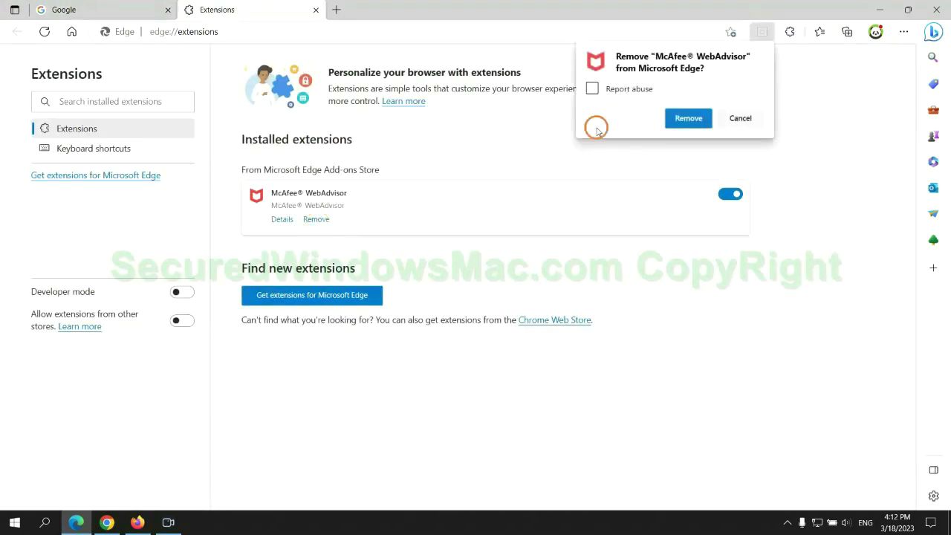
{"action": "left_click", "coordinate": [684, 118]}
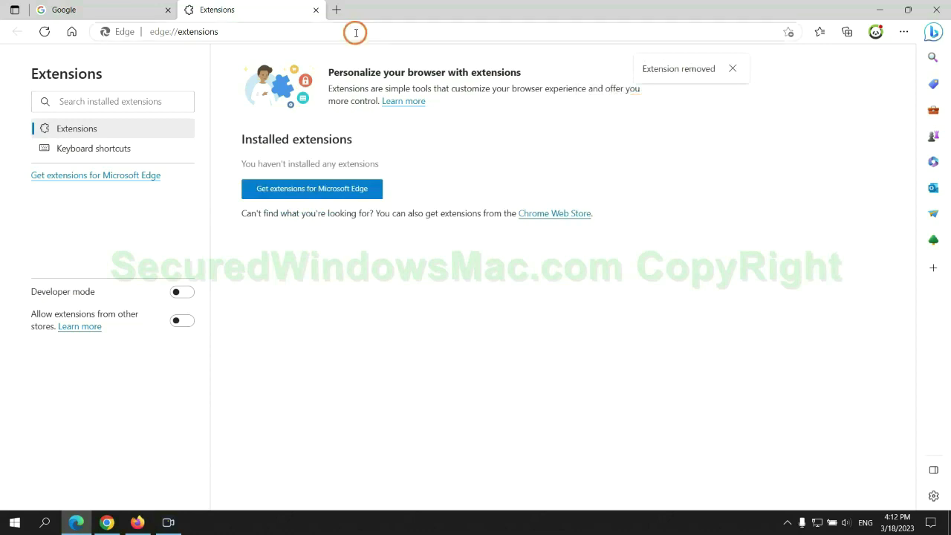
{"action": "left_click", "coordinate": [316, 9]}
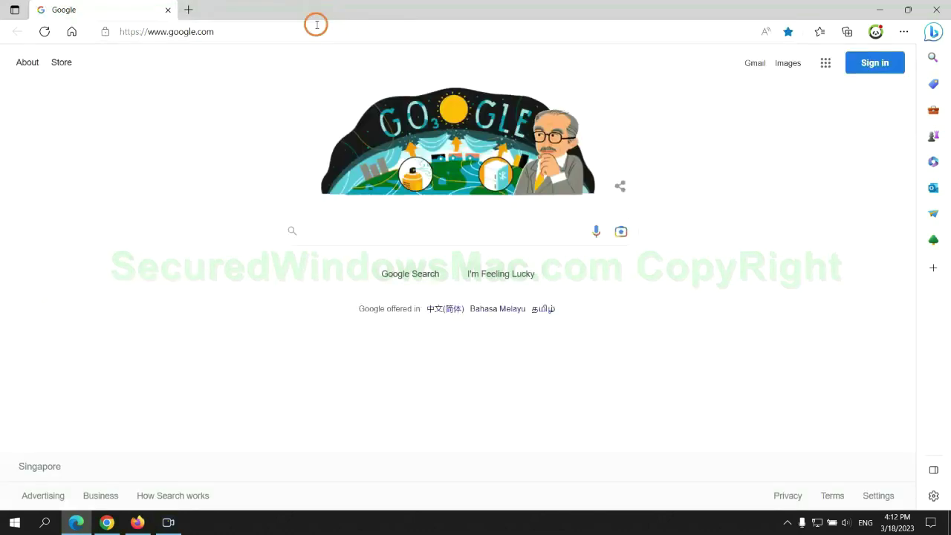
In Chrome's Manage extensions page, remove the Ecosia extension and close its farewell tab.
{"action": "left_click", "coordinate": [108, 522]}
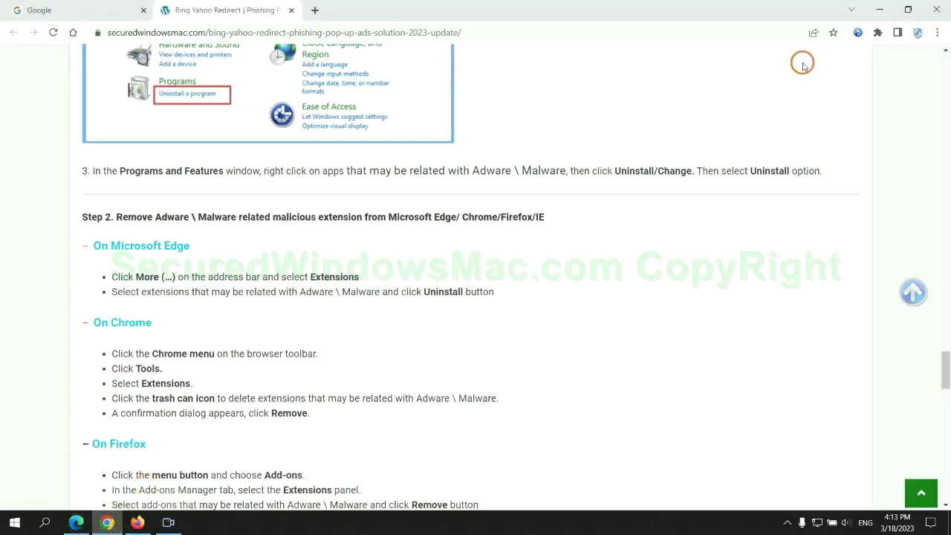
{"action": "left_click", "coordinate": [880, 40]}
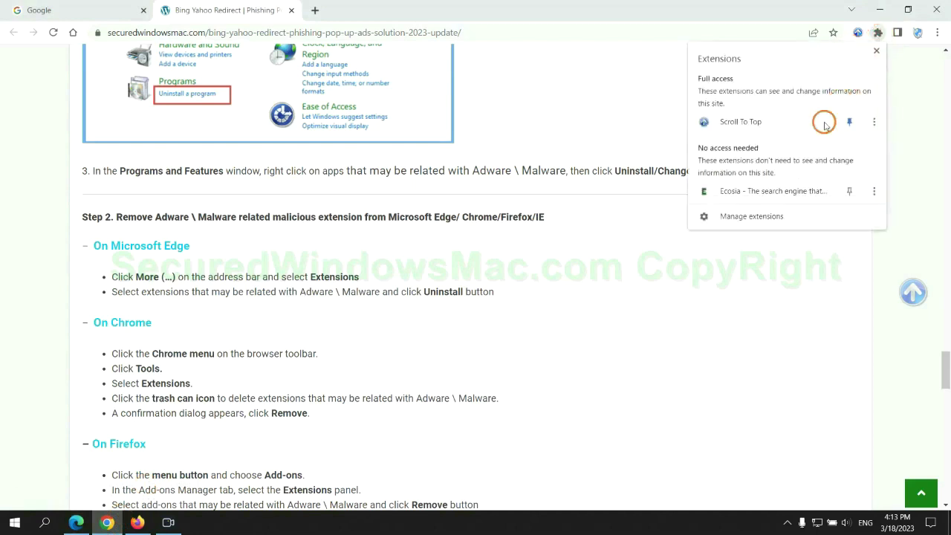
{"action": "left_click", "coordinate": [770, 219]}
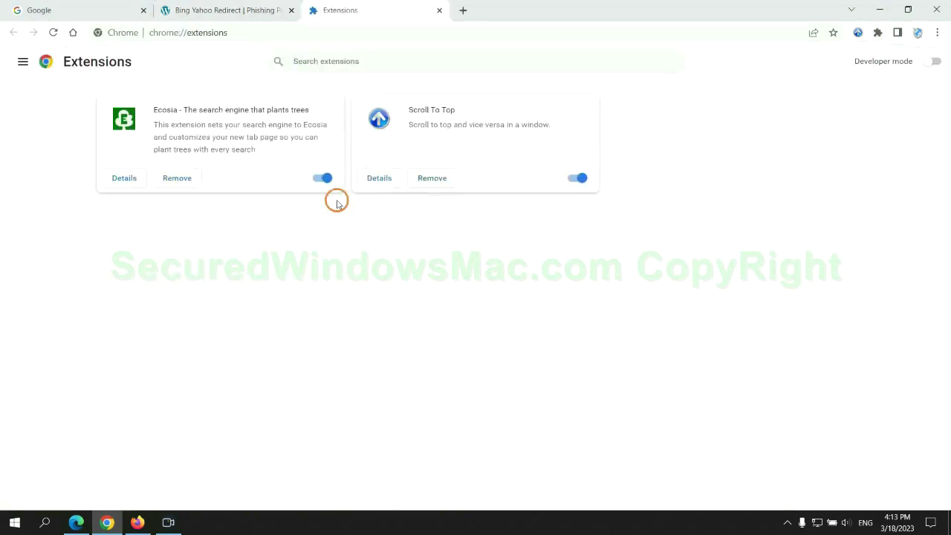
{"action": "left_click", "coordinate": [182, 179]}
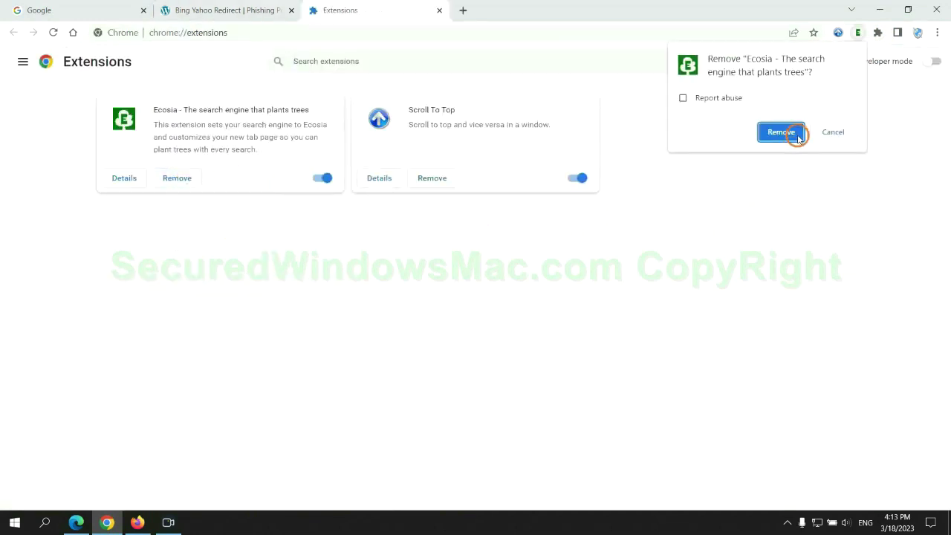
{"action": "left_click", "coordinate": [789, 132]}
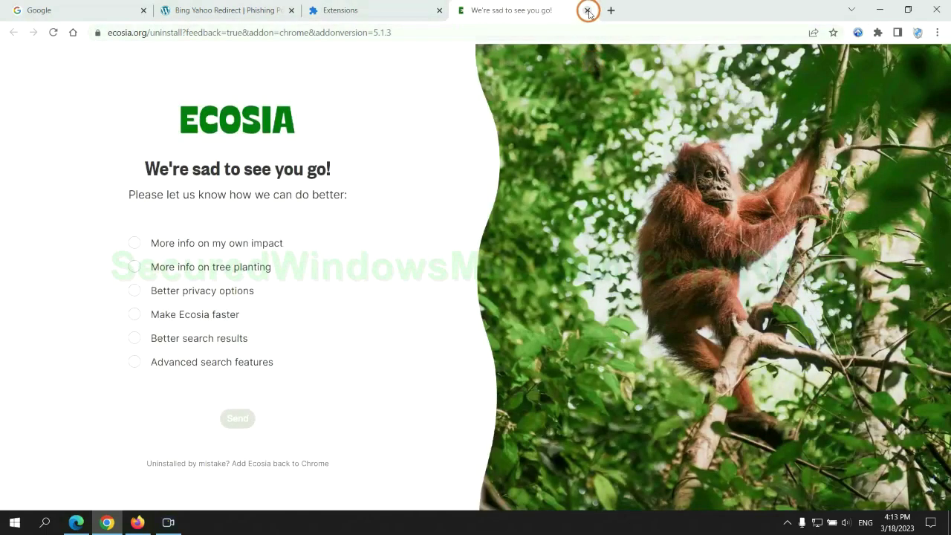
{"action": "left_click", "coordinate": [587, 10]}
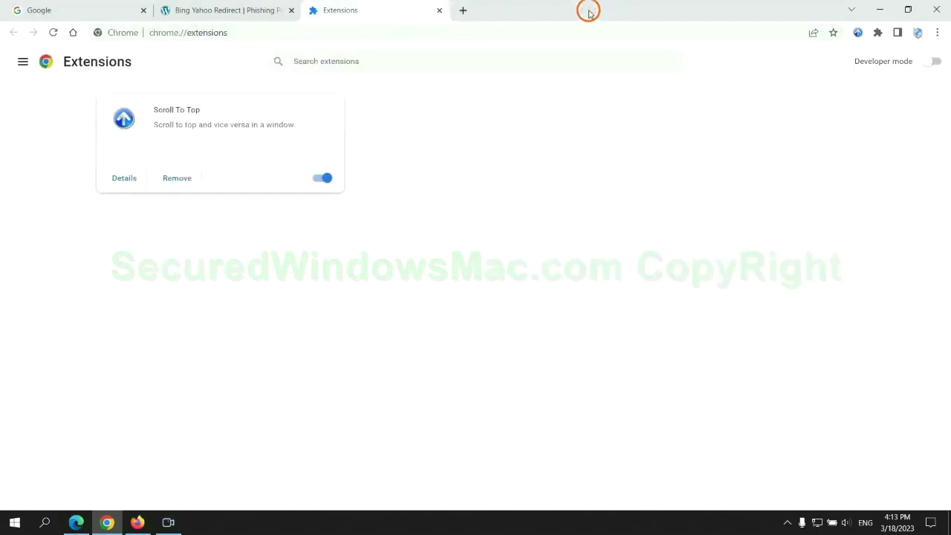
In Firefox's Add-ons Manager, remove Enhancer for YouTube™ through its ... menu and confirm.
{"action": "left_click", "coordinate": [137, 522]}
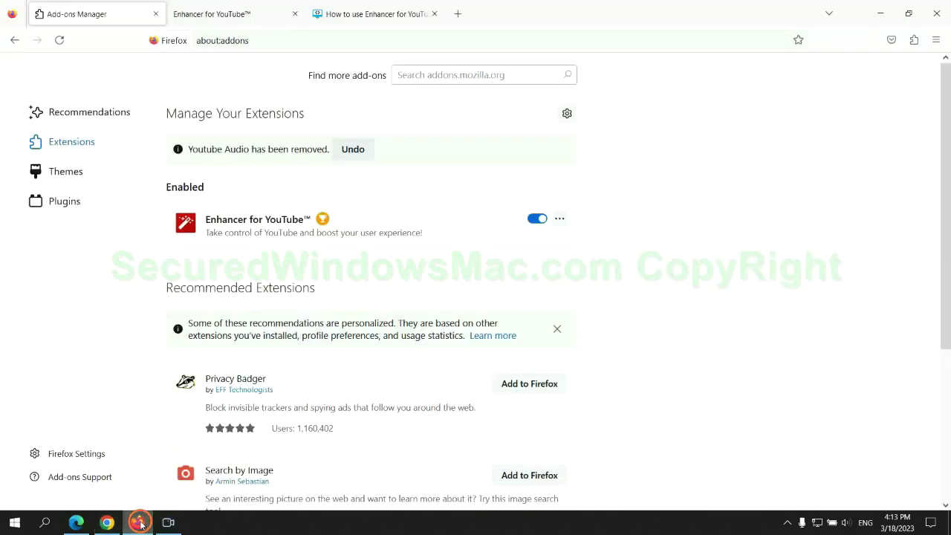
{"action": "left_click", "coordinate": [913, 42]}
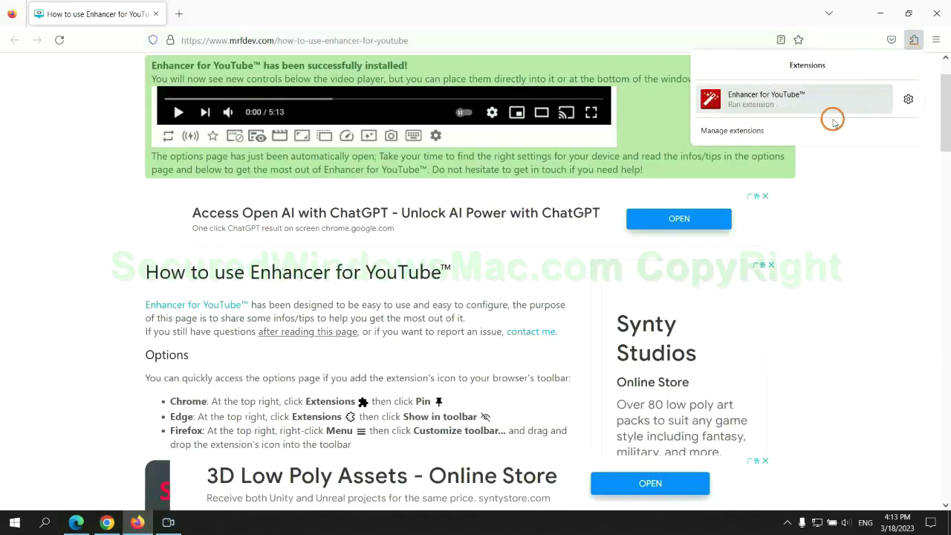
{"action": "left_click", "coordinate": [823, 126]}
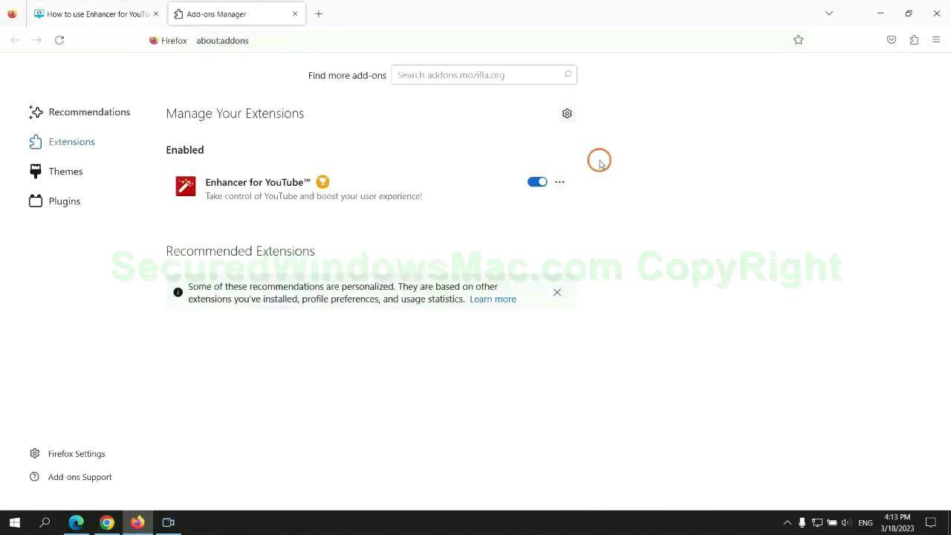
{"action": "left_click", "coordinate": [560, 182]}
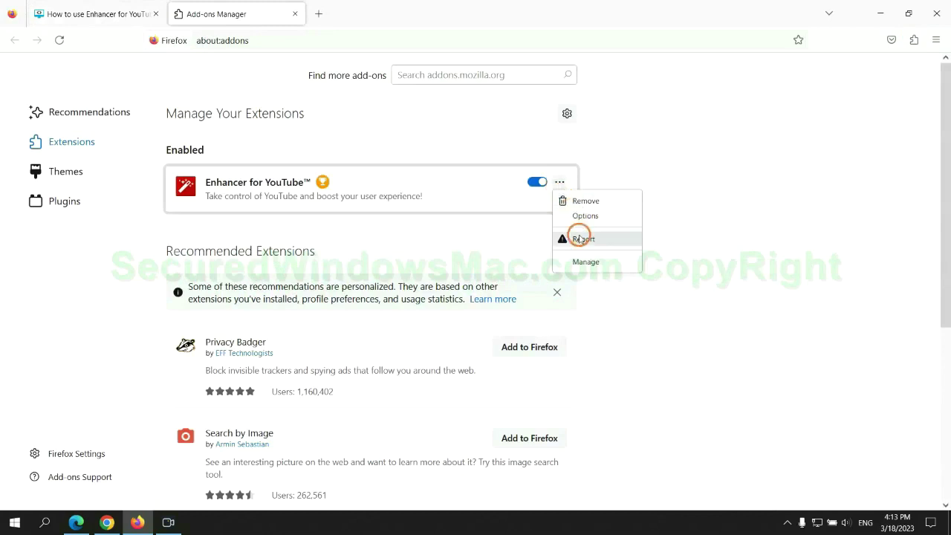
{"action": "left_click", "coordinate": [587, 202]}
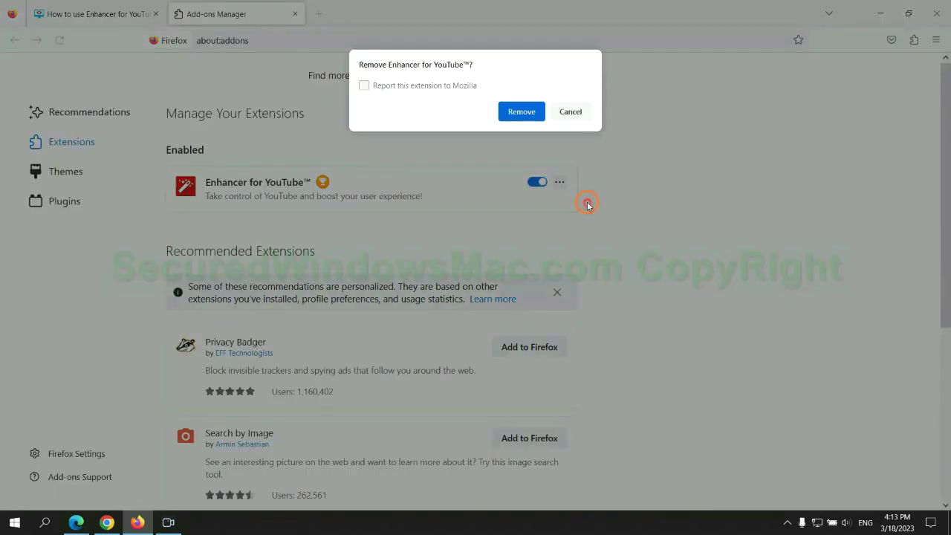
{"action": "left_click", "coordinate": [522, 112]}
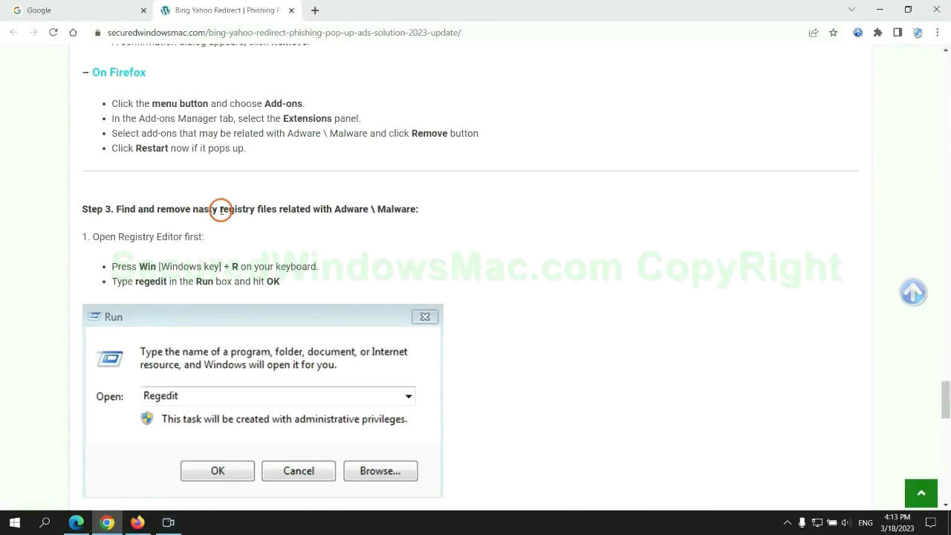
Highlight the Step 3 registry instructions, then open the Run box and enter regedit.
{"action": "left_click_drag", "start_coordinate": [221, 210], "coordinate": [278, 238]}
{"action": "left_click", "coordinate": [277, 238]}
{"action": "scroll", "coordinate": [275, 233], "scroll_direction": "down", "scroll_amount": 2}
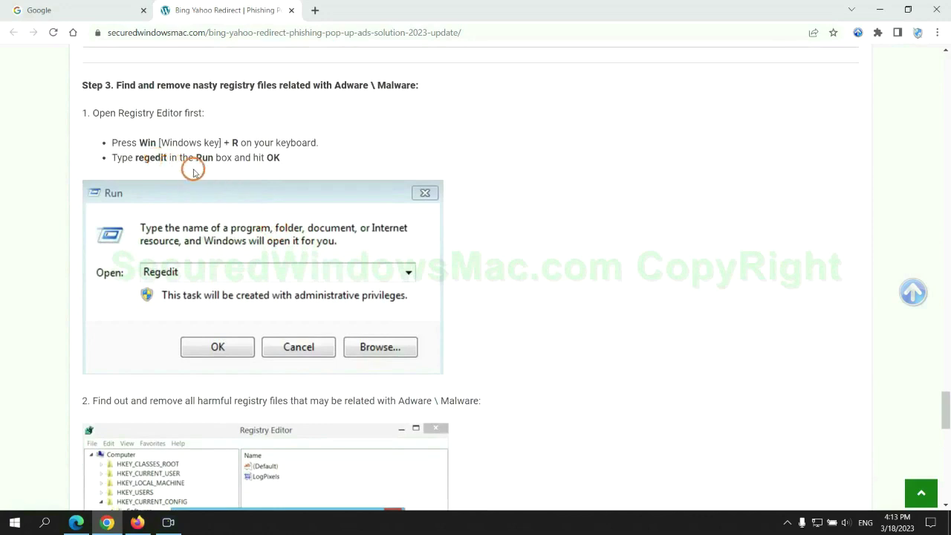
{"action": "key", "text": "super+r"}
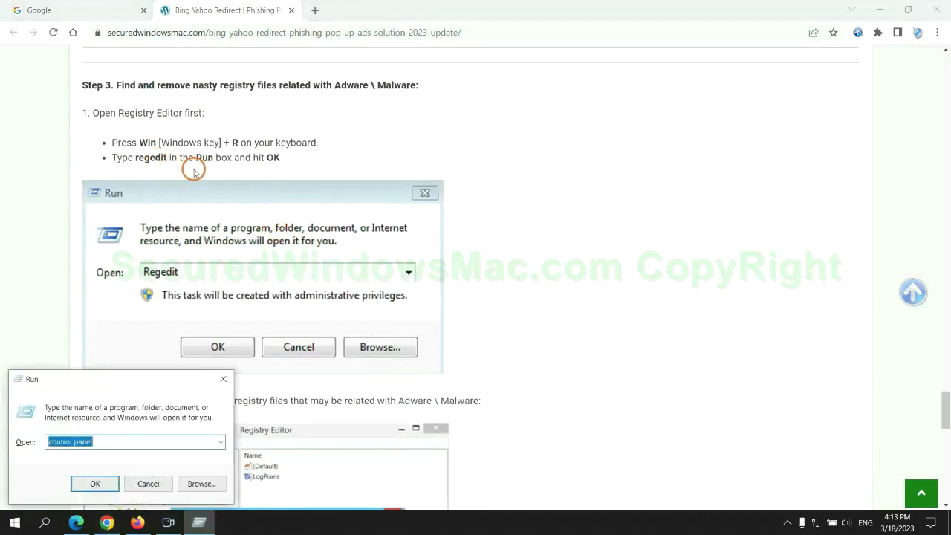
{"action": "type", "text": "rege"}
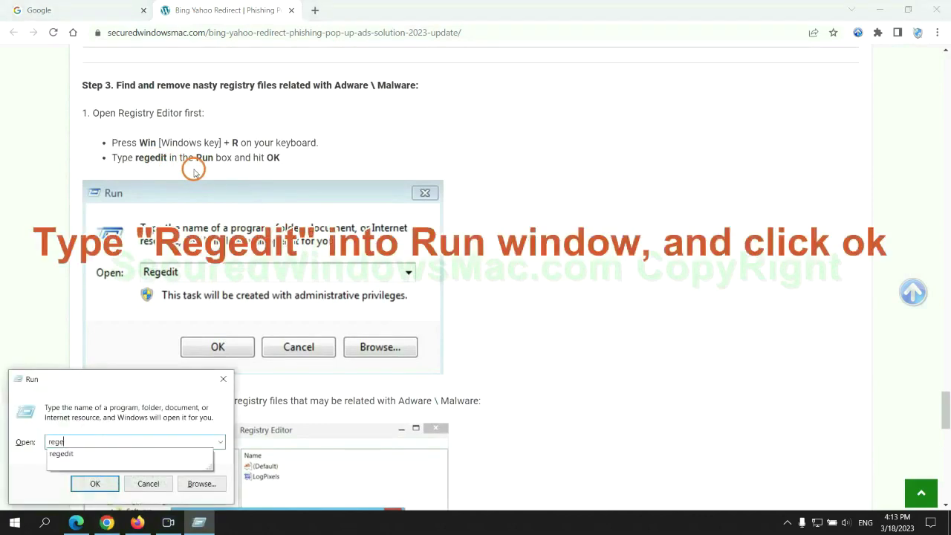
{"action": "type", "text": "dit"}
Launch Registry Editor, find 'App', and inspect the StoreAppsOnTaskbar value's Delete/Rename options.
{"action": "key", "text": "Return"}
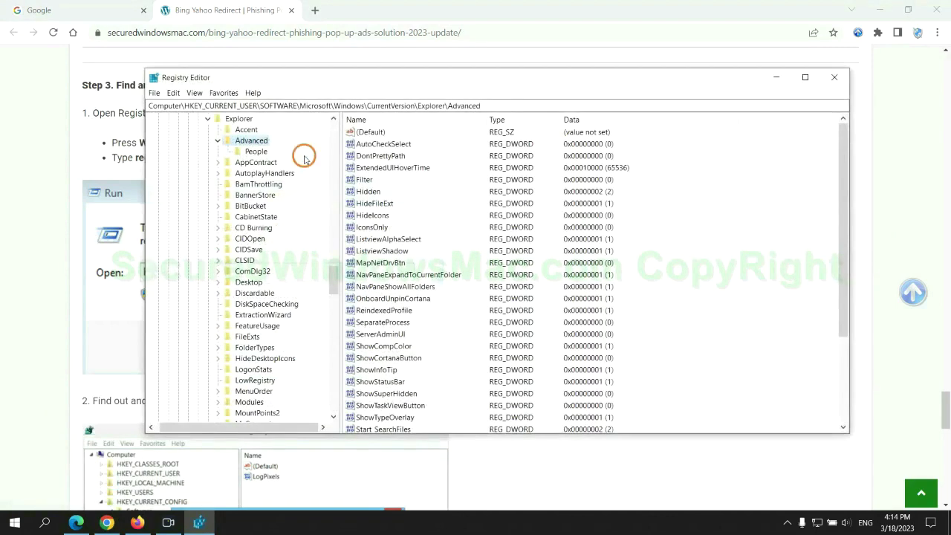
{"action": "left_click", "coordinate": [173, 92]}
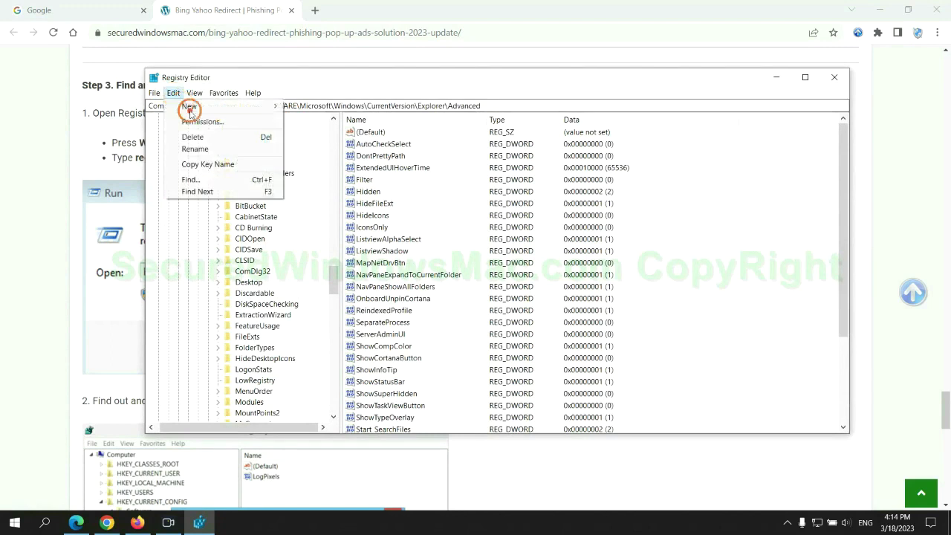
{"action": "left_click", "coordinate": [187, 179]}
{"action": "type", "text": "Apps"}
{"action": "key", "text": "Return"}
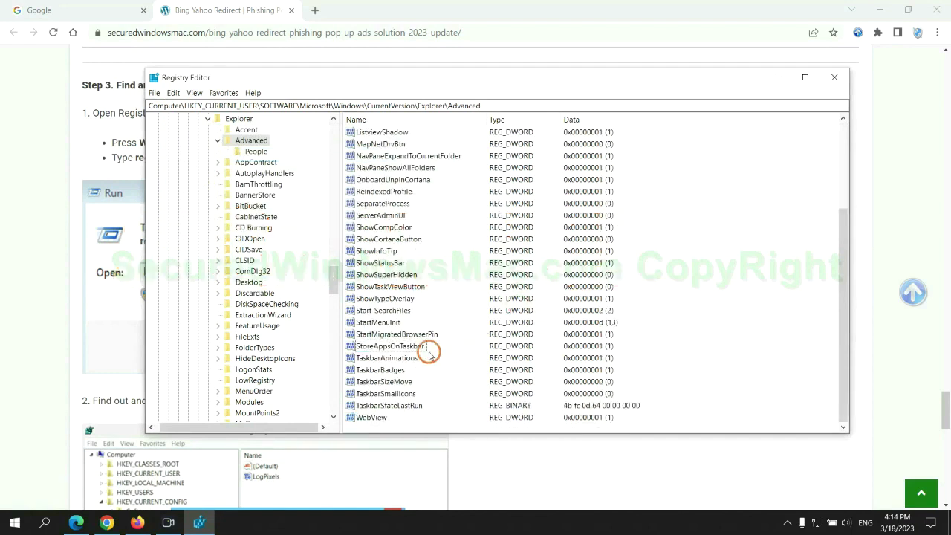
{"action": "right_click", "coordinate": [422, 346]}
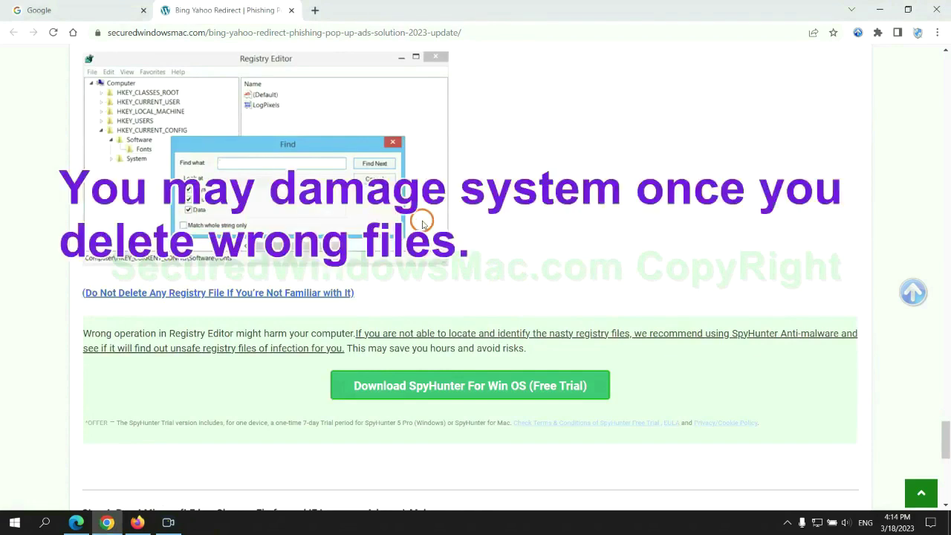
Scroll the guide down to Step 4's reset instructions for Edge, Chrome and Firefox.
{"action": "scroll", "coordinate": [420, 223], "scroll_direction": "down", "scroll_amount": 1}
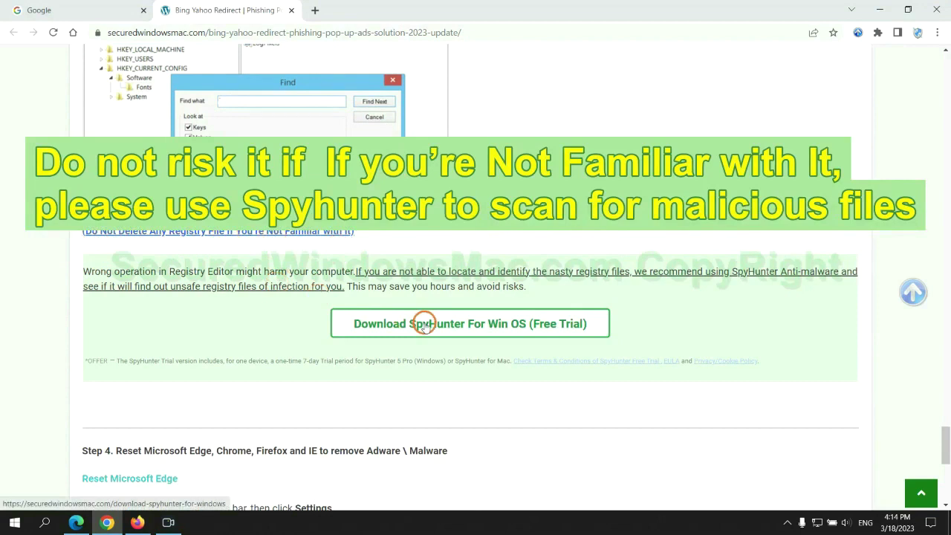
{"action": "scroll", "coordinate": [423, 322], "scroll_direction": "down", "scroll_amount": 5}
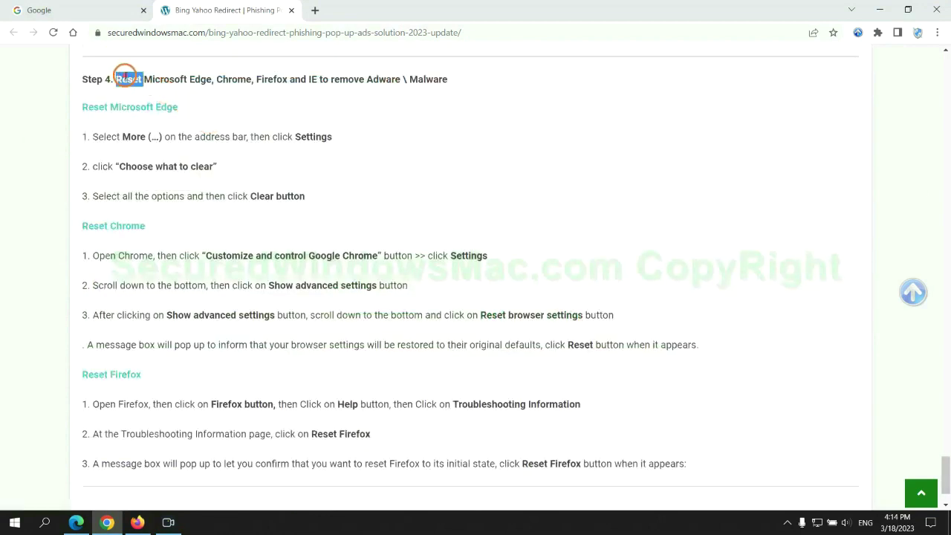
{"action": "left_click", "coordinate": [341, 107]}
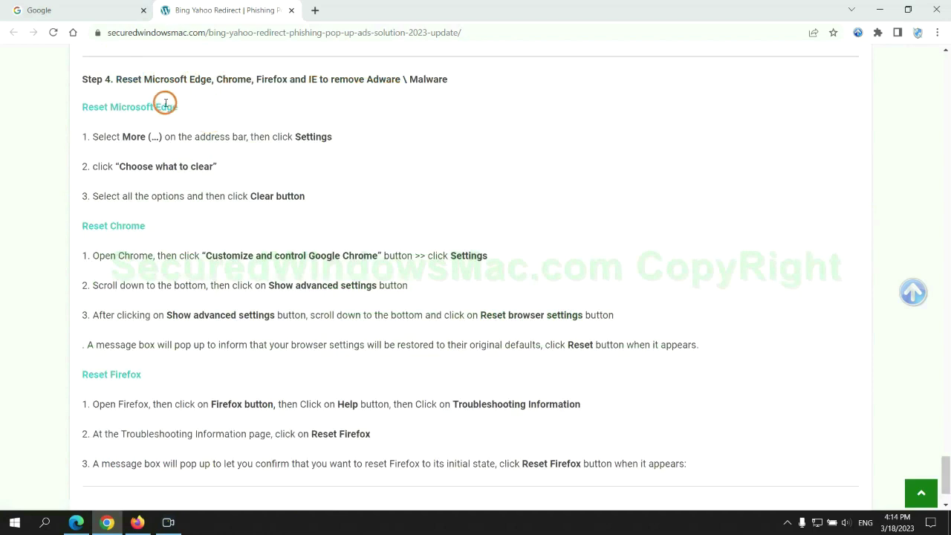
In Edge's Privacy, search, and services settings, open Clear browsing data for All time.
{"action": "left_click", "coordinate": [76, 522]}
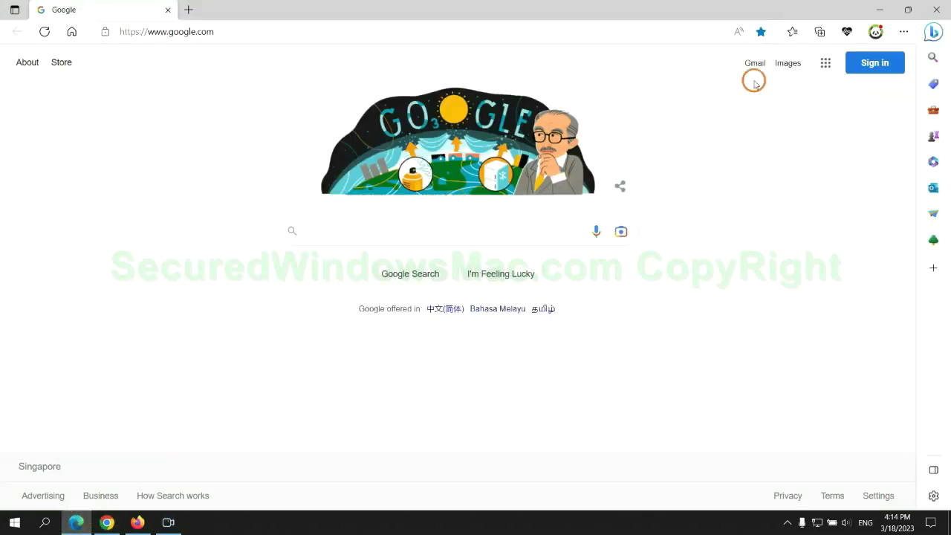
{"action": "left_click", "coordinate": [902, 32]}
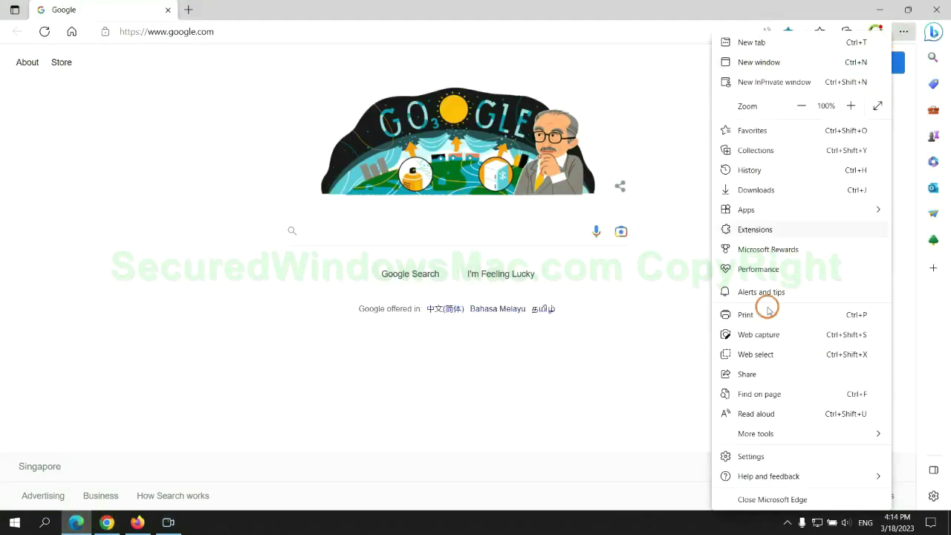
{"action": "left_click", "coordinate": [746, 457]}
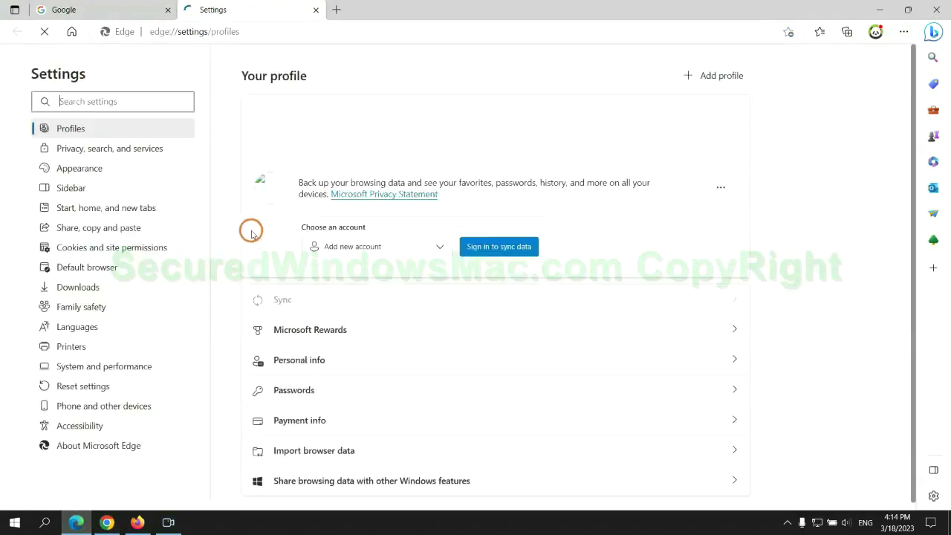
{"action": "left_click", "coordinate": [156, 152]}
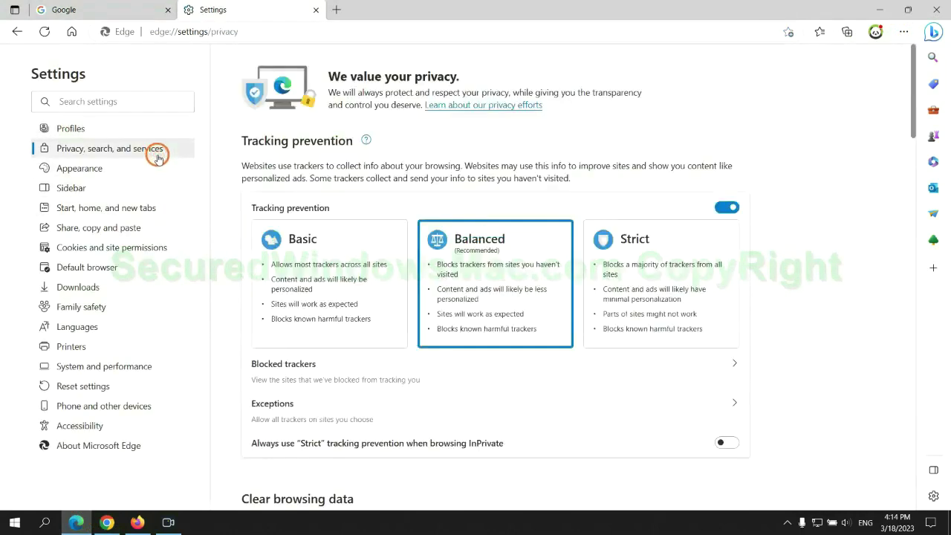
{"action": "scroll", "coordinate": [784, 334], "scroll_direction": "down", "scroll_amount": 3}
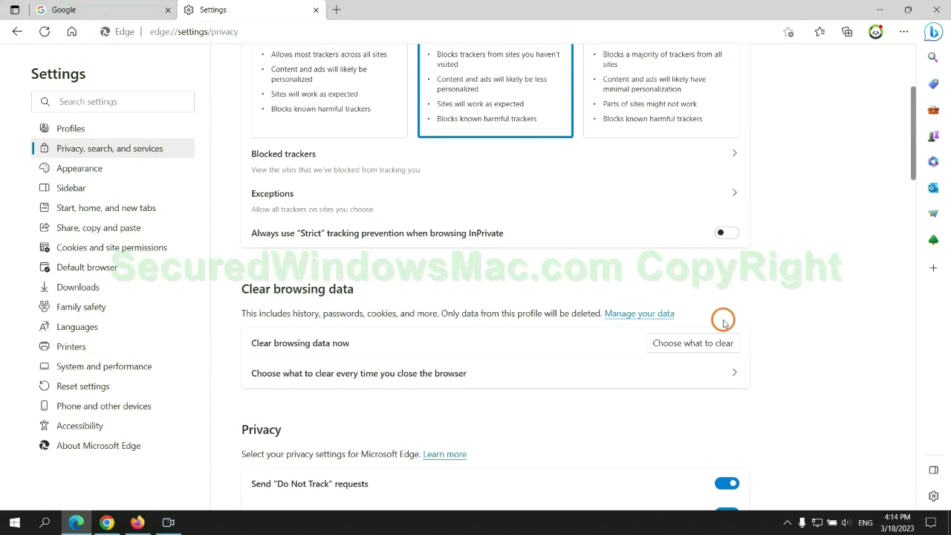
{"action": "left_click", "coordinate": [706, 346]}
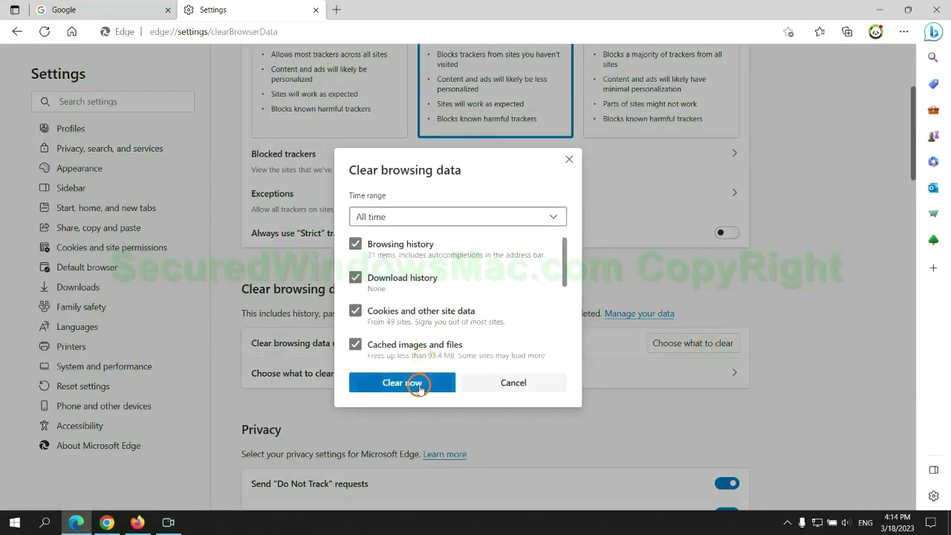
In Chrome's settings, bring up the Restore settings to their original defaults confirmation.
{"action": "left_click", "coordinate": [107, 522]}
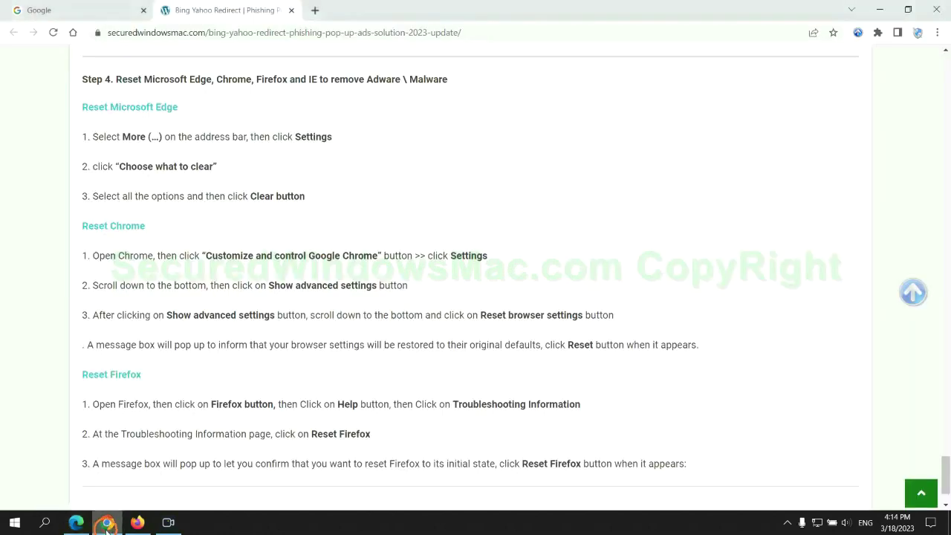
{"action": "left_click", "coordinate": [936, 37]}
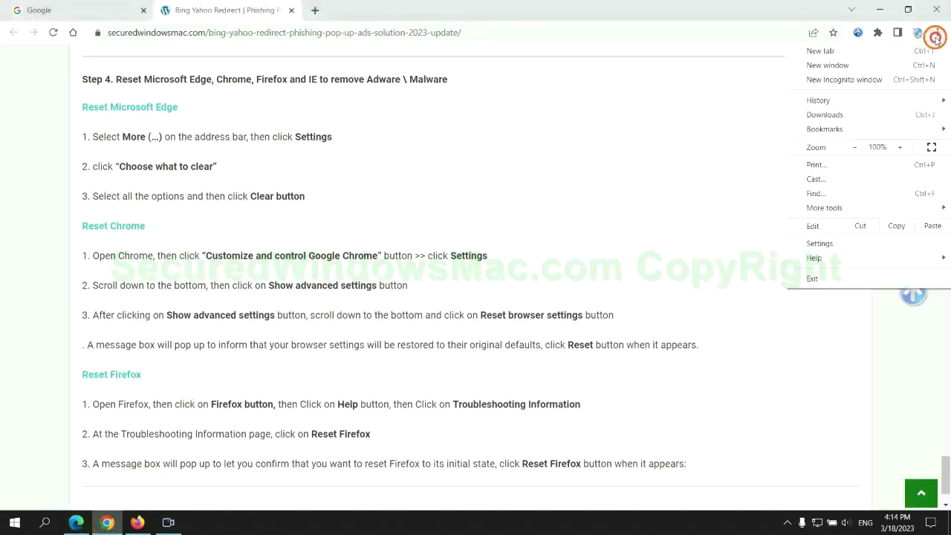
{"action": "left_click", "coordinate": [825, 243]}
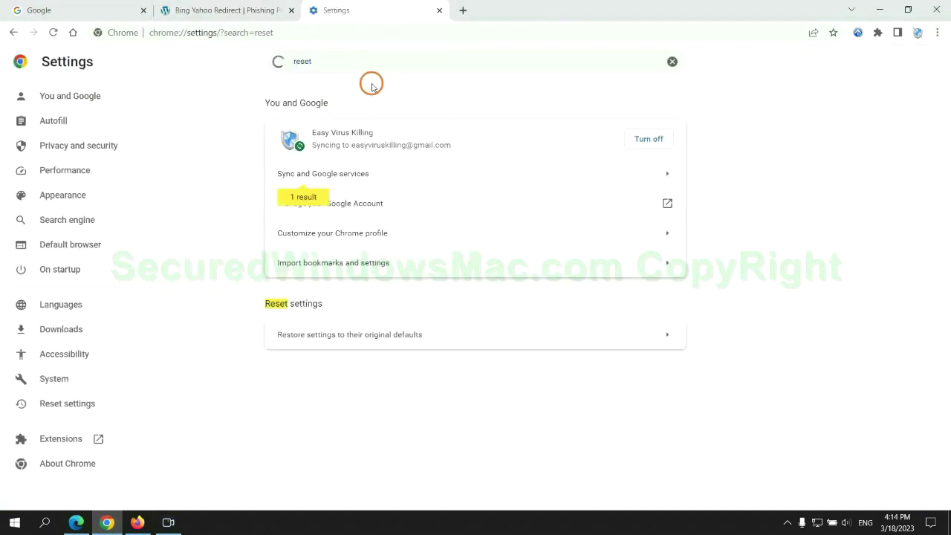
{"action": "left_click", "coordinate": [498, 332]}
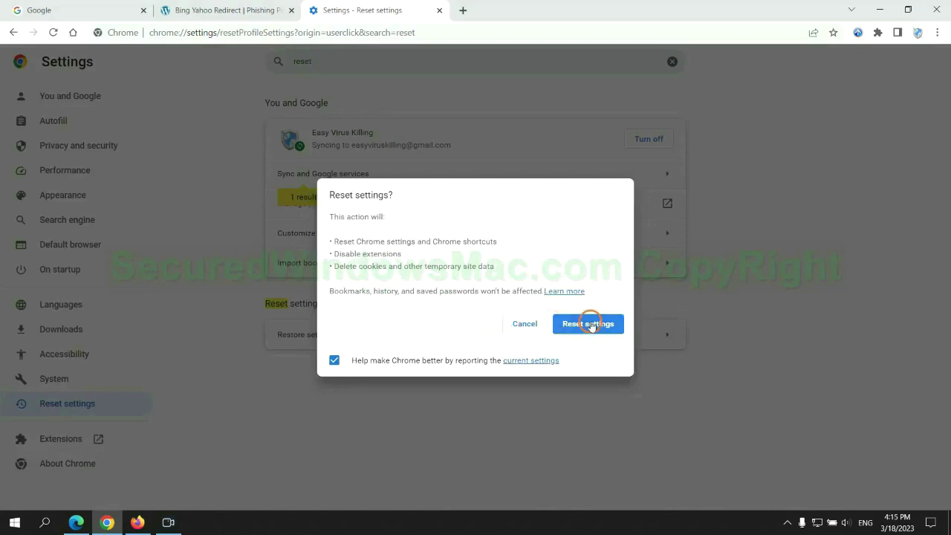
{"action": "left_click", "coordinate": [137, 523]}
Bring up the Refresh Firefox confirmation from Firefox's Troubleshooting Information page.
{"action": "left_click", "coordinate": [936, 39]}
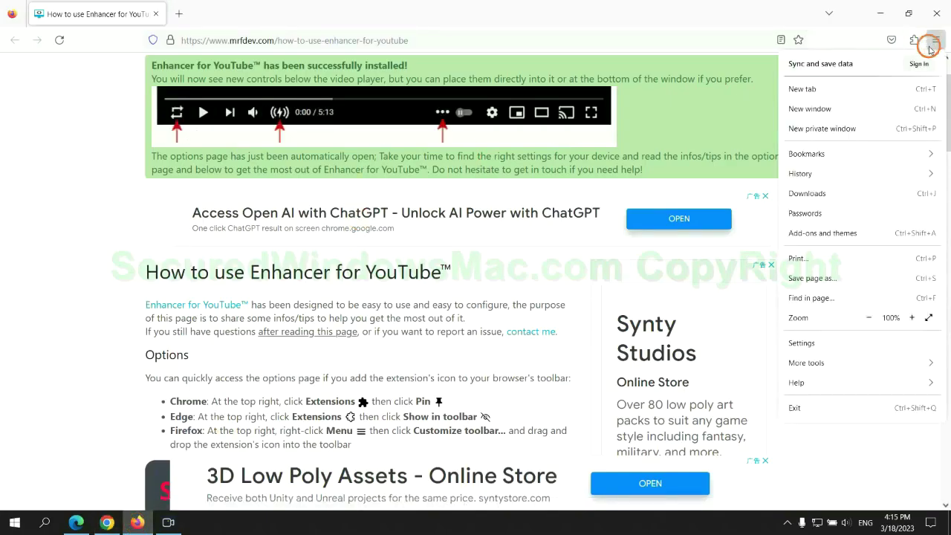
{"action": "left_click", "coordinate": [808, 382]}
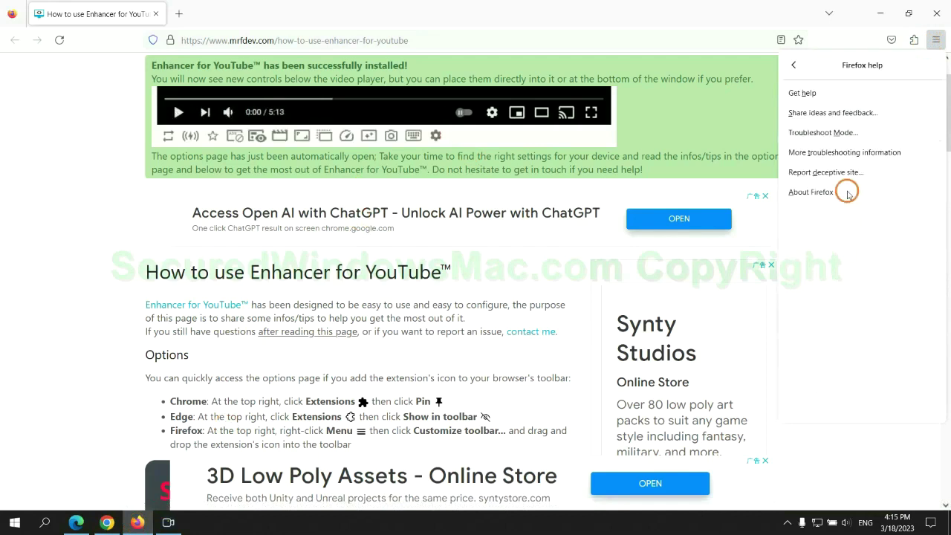
{"action": "left_click", "coordinate": [848, 153]}
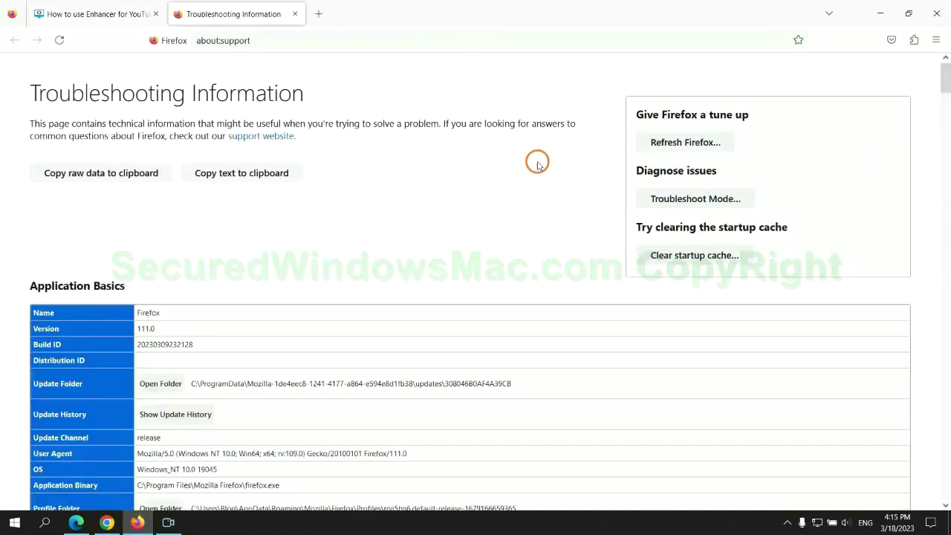
{"action": "left_click", "coordinate": [658, 142]}
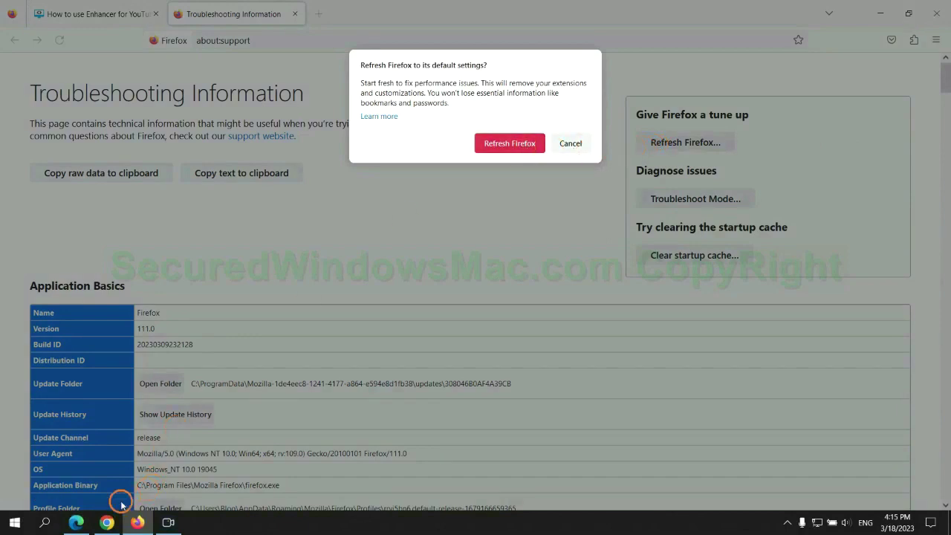
{"action": "left_click", "coordinate": [107, 523]}
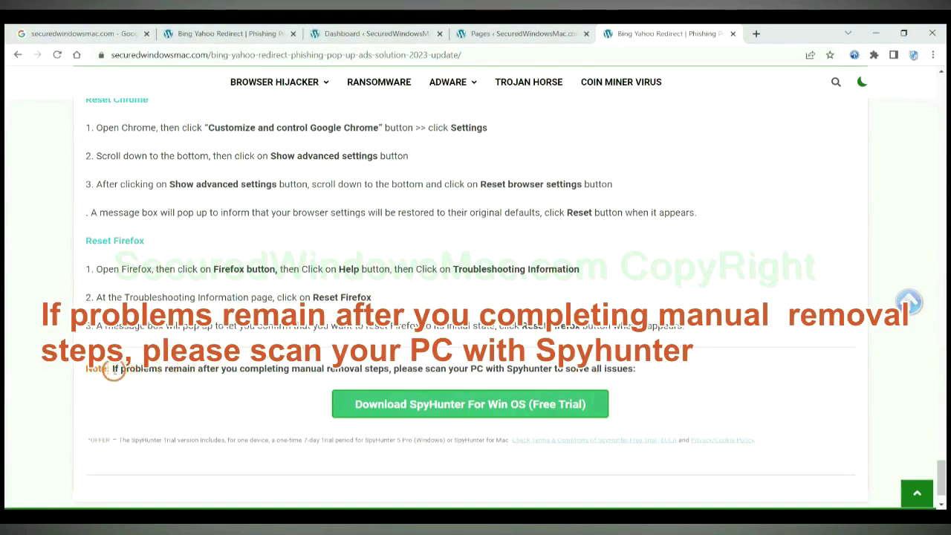
Highlight 'If problems remain' in the guide's closing note.
{"action": "left_click_drag", "start_coordinate": [114, 370], "coordinate": [197, 370]}
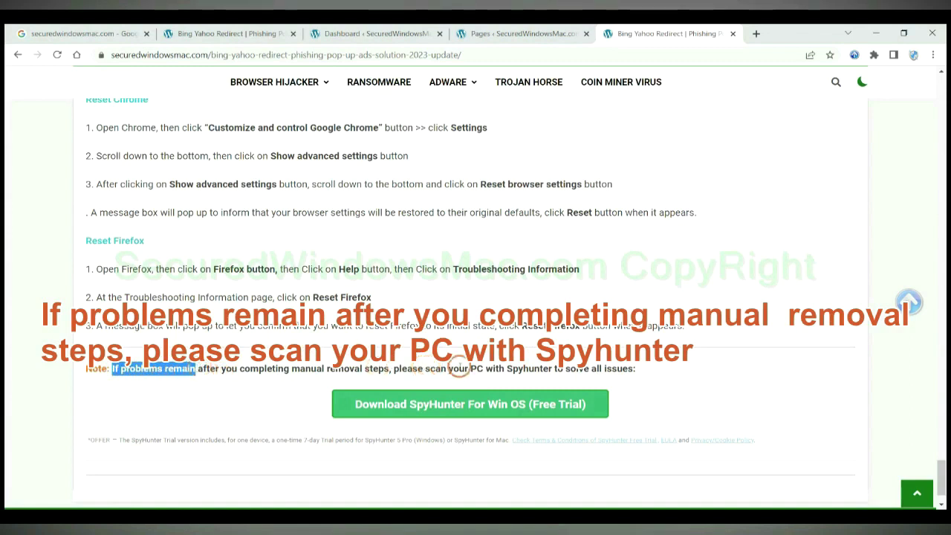